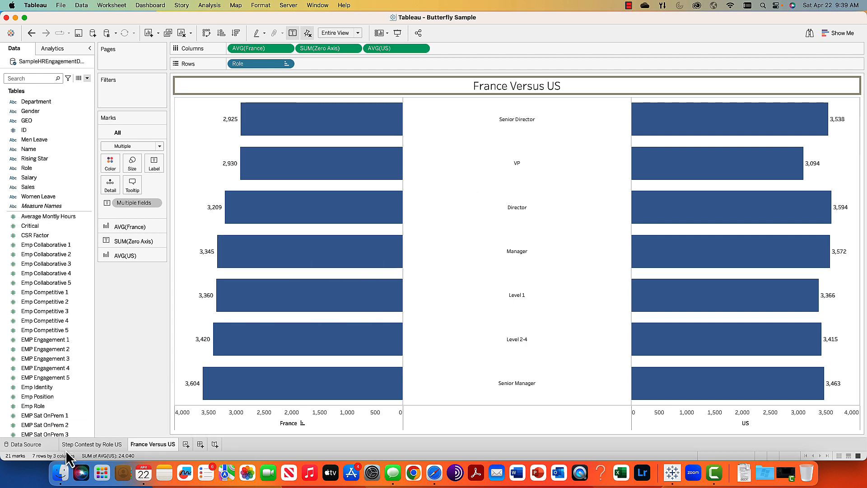
# View the Step Contest by Role US and France Versus US sheets, and add a new blank worksheet
pyautogui.click(90, 444)
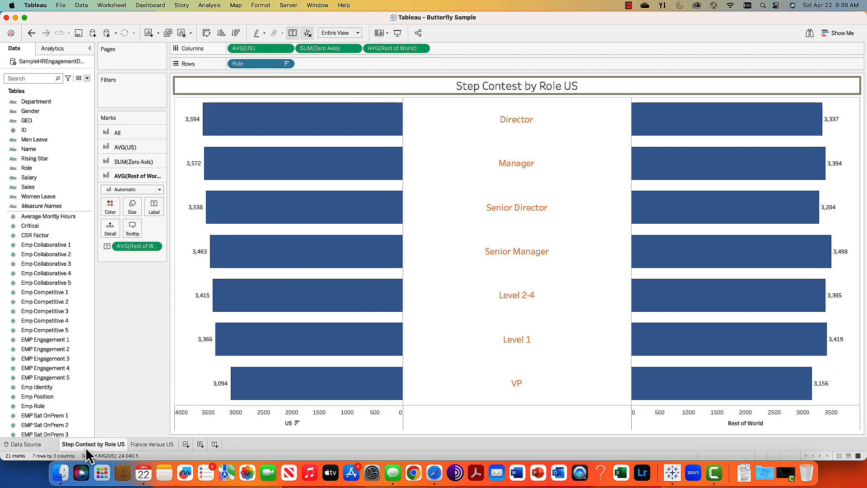
pyautogui.click(164, 444)
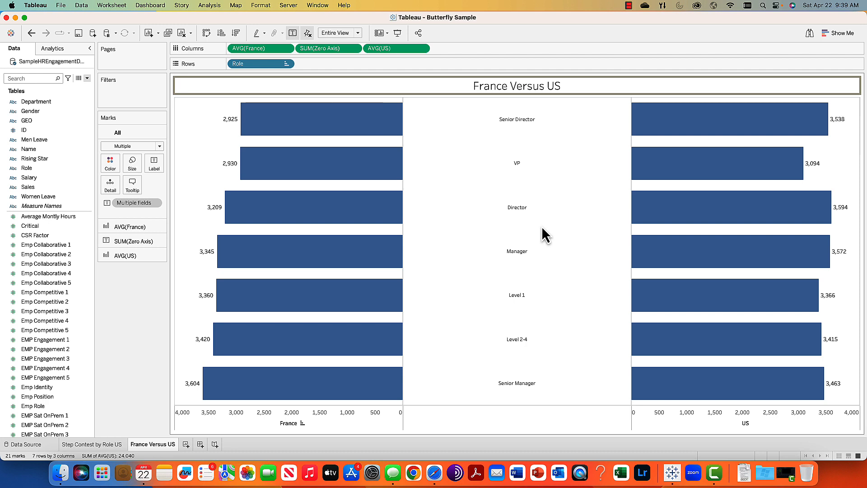
pyautogui.click(185, 444)
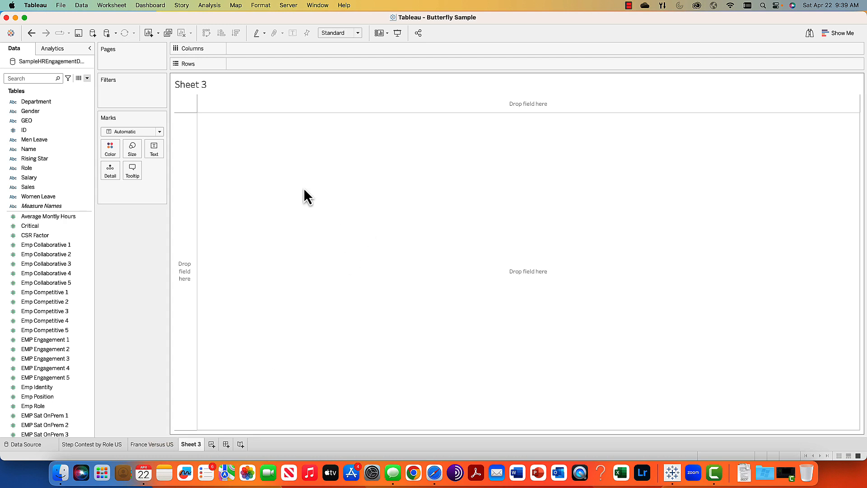
# Create a calculated field with the formula If GEO = "China" then [Sensor StepCount] END
pyautogui.click(87, 78)
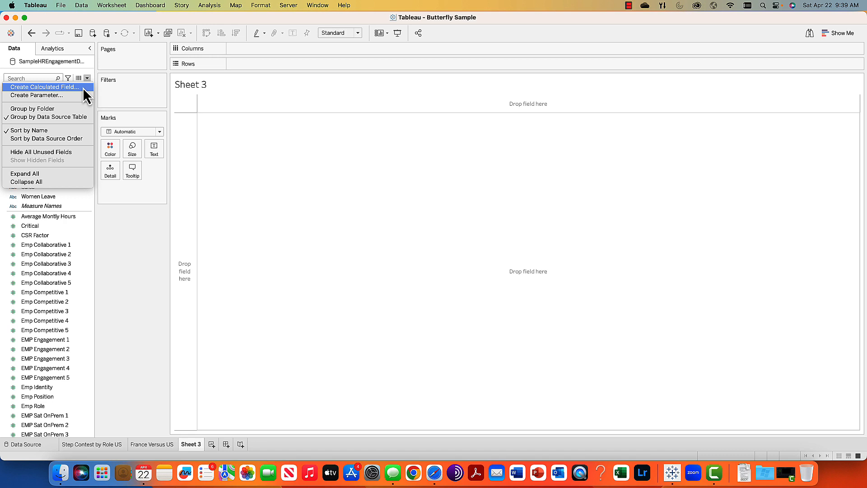
pyautogui.click(83, 88)
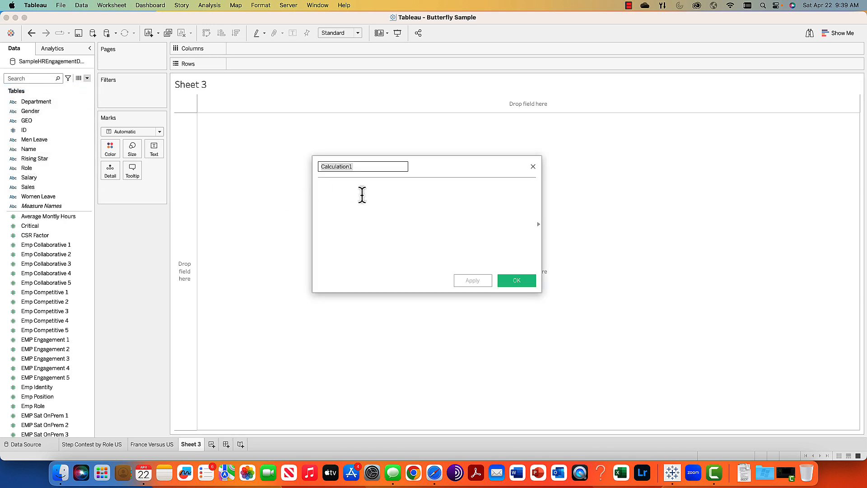
pyautogui.write('If GEO = "US" then [Sensor StepCount] END')
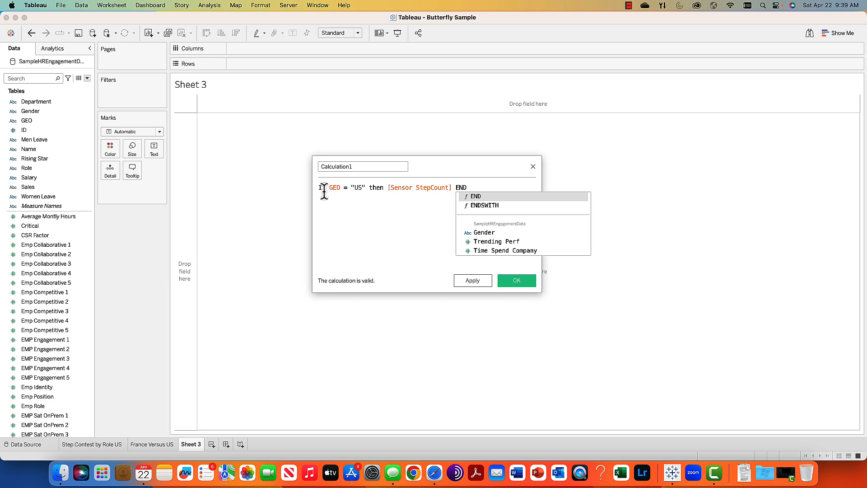
pyautogui.click(362, 188)
pyautogui.press('BackSpace')
pyautogui.press('BackSpace')
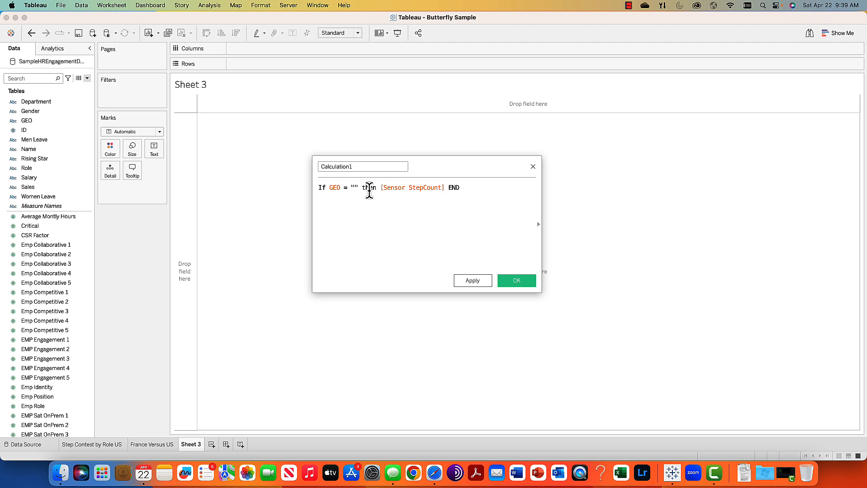
pyautogui.write('China')
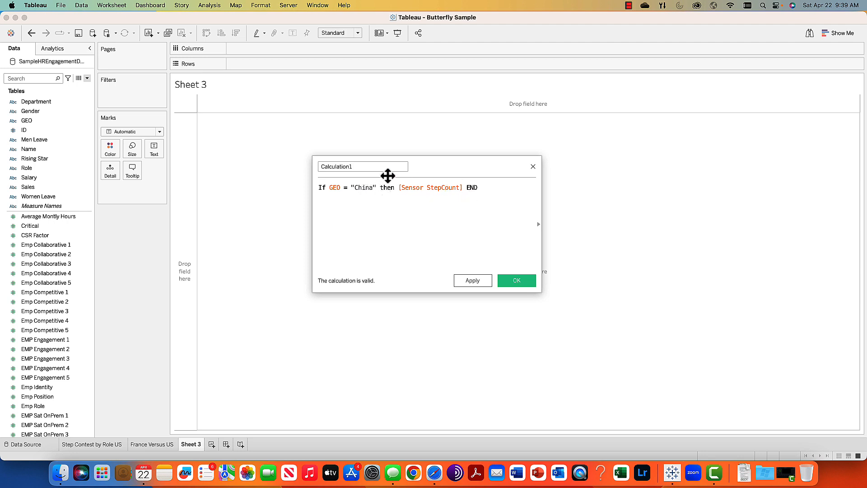
# Name the calculated field China, save it, and place it on Columns
pyautogui.moveTo(381, 168); pyautogui.dragTo(307, 168)
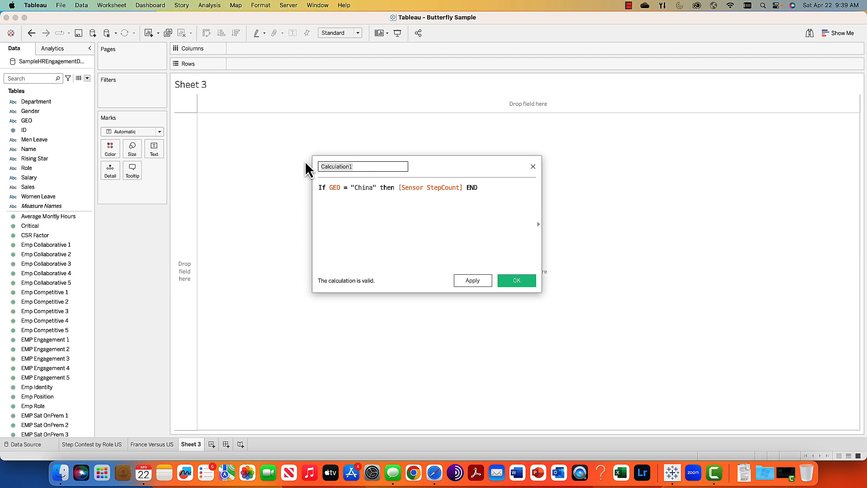
pyautogui.write('C')
pyautogui.write('hine')
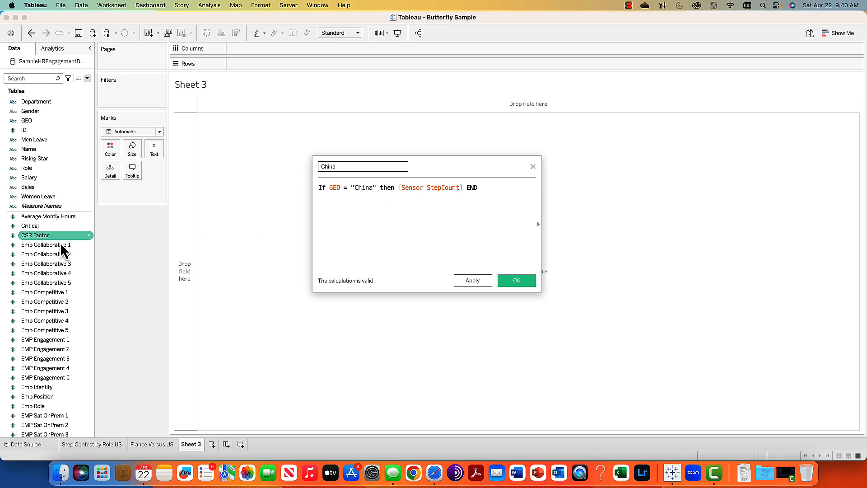
pyautogui.scroll(-15, 58, 254)
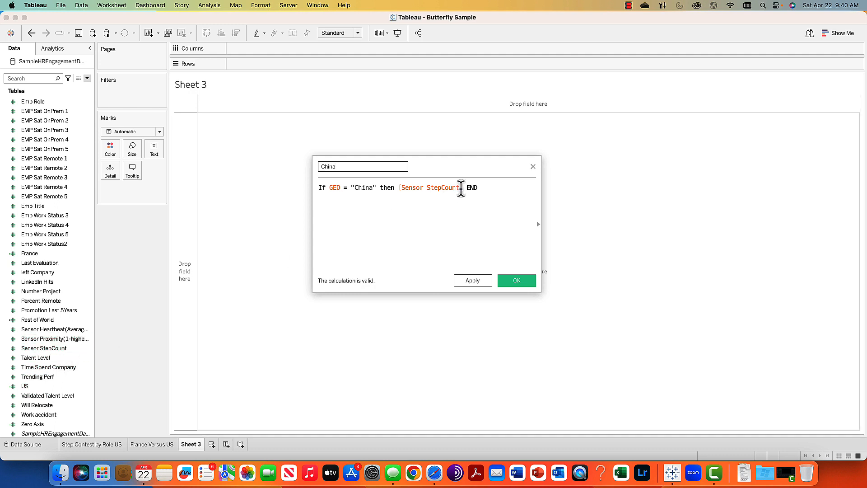
pyautogui.click(524, 283)
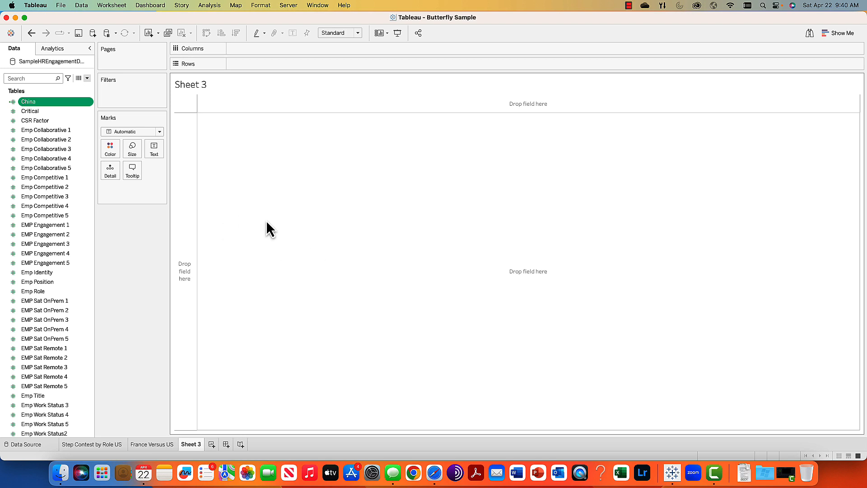
pyautogui.moveTo(42, 101); pyautogui.dragTo(280, 50)
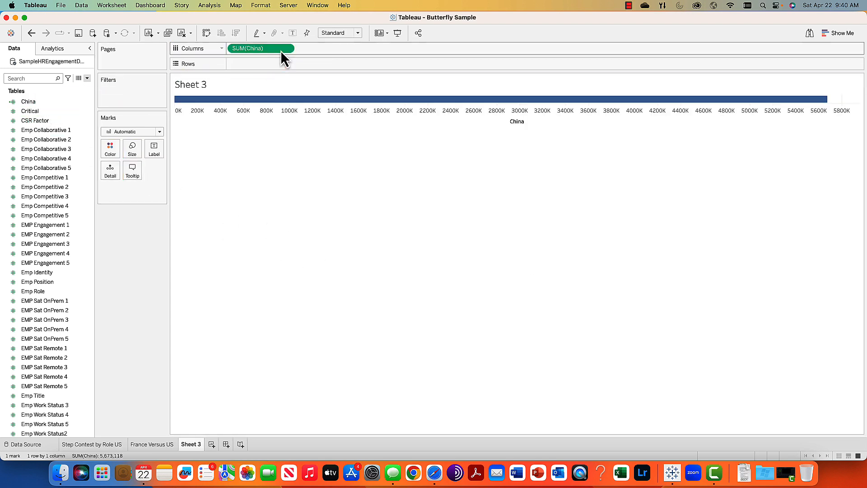
# Open the Zero Axis calculated field to check its formula, and close it without changes
pyautogui.click(45, 243)
pyautogui.scroll(-8, 34, 259)
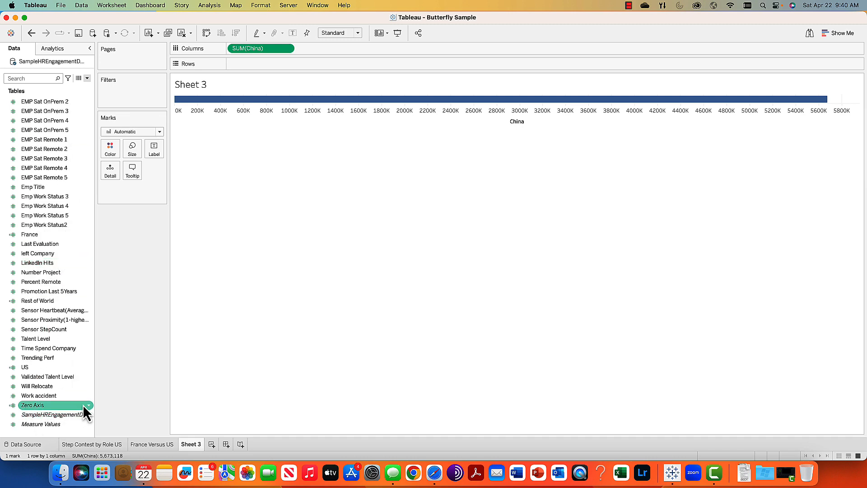
pyautogui.click(90, 405)
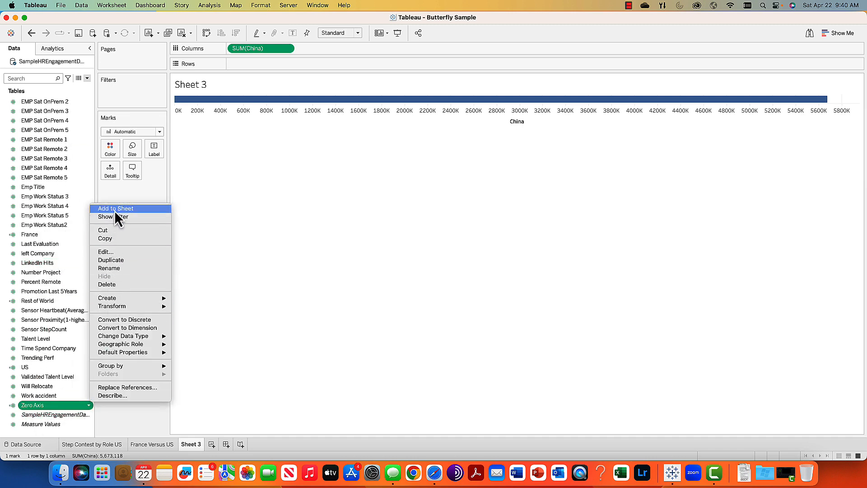
pyautogui.click(121, 253)
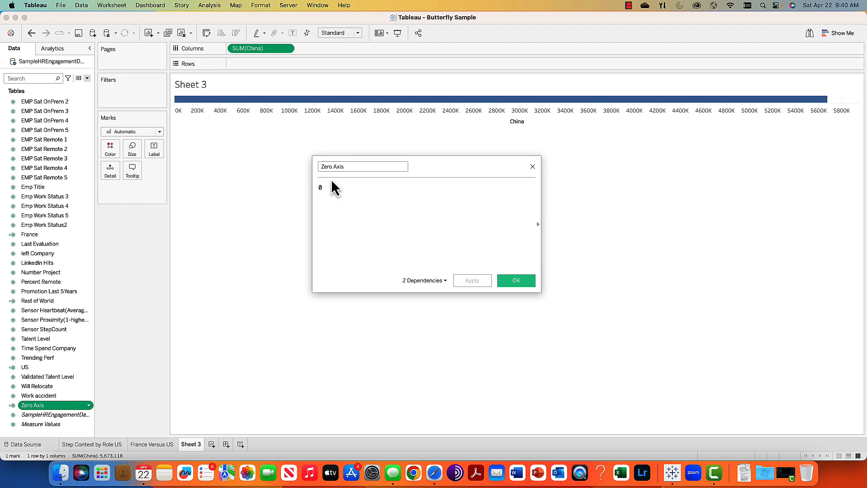
pyautogui.click(515, 283)
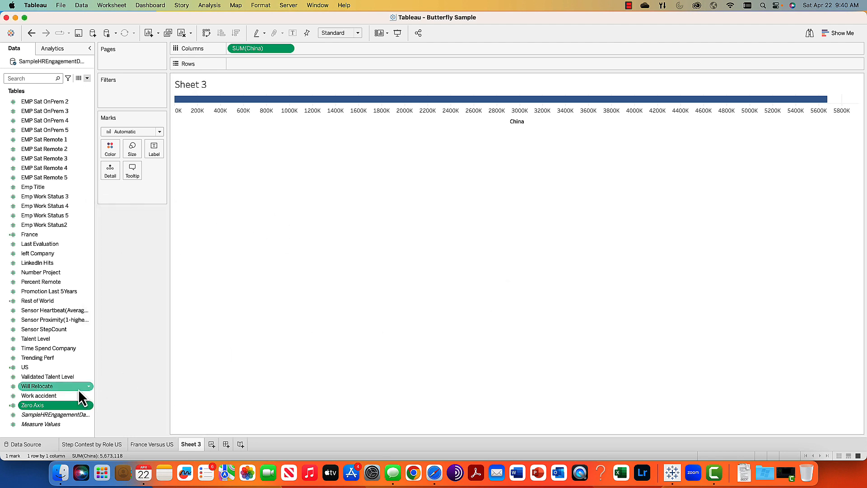
# Add the Zero Axis and US fields to Columns after China, in that order
pyautogui.moveTo(39, 408); pyautogui.dragTo(318, 55)
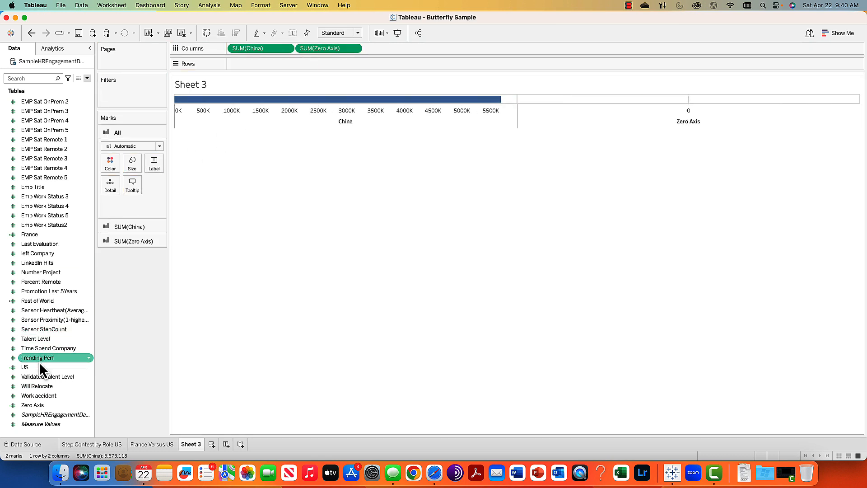
pyautogui.moveTo(36, 367); pyautogui.dragTo(407, 51)
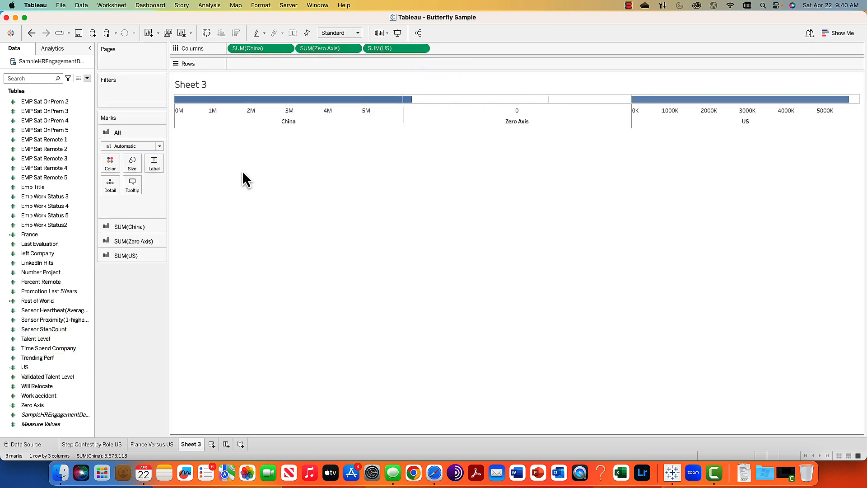
# Open the US calculated field to review its formula, and close it without changes
pyautogui.click(89, 367)
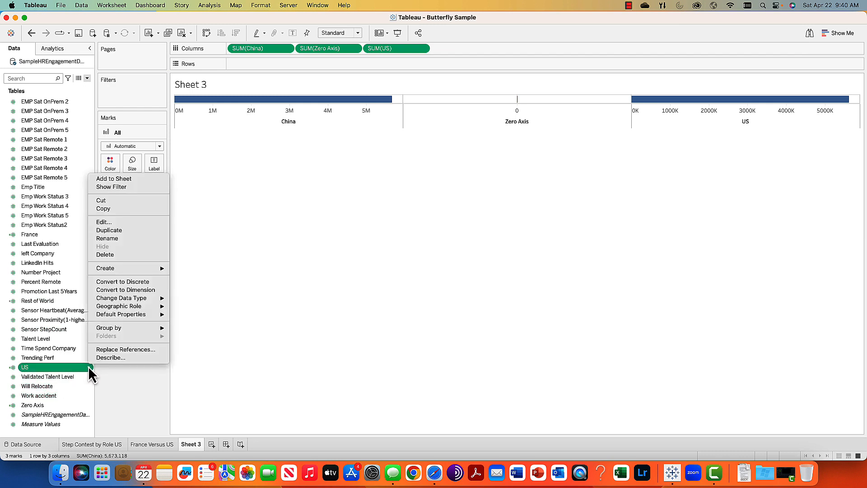
pyautogui.click(109, 221)
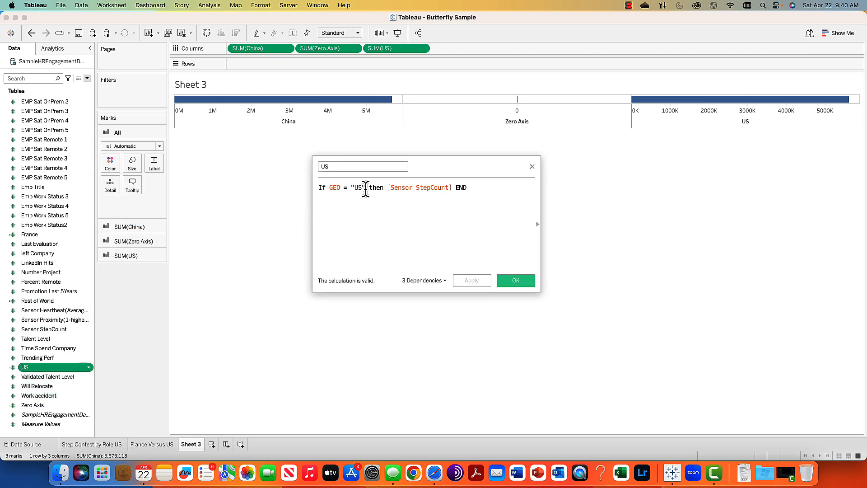
pyautogui.click(532, 167)
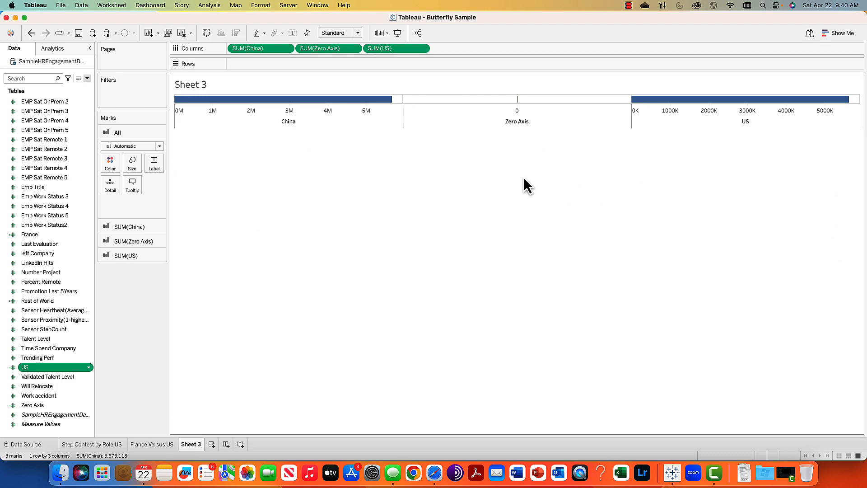
# Add the Role field to Rows to split the bars by role
pyautogui.scroll(10, 50, 221)
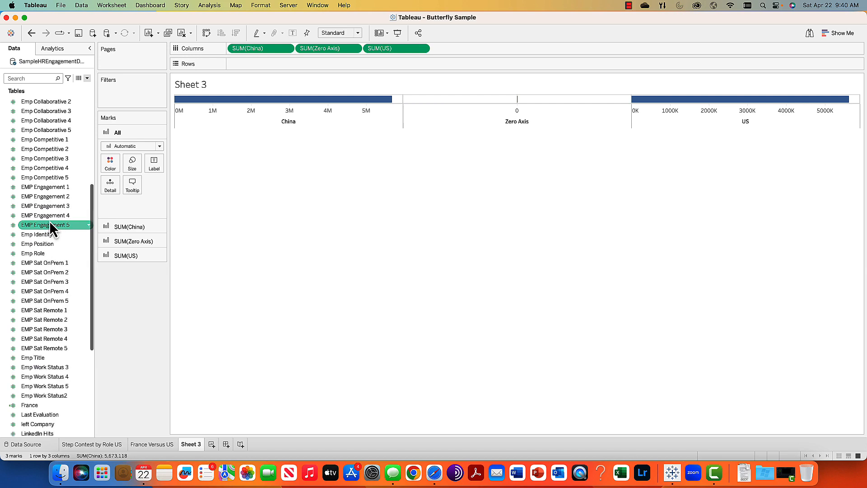
pyautogui.scroll(5, 49, 221)
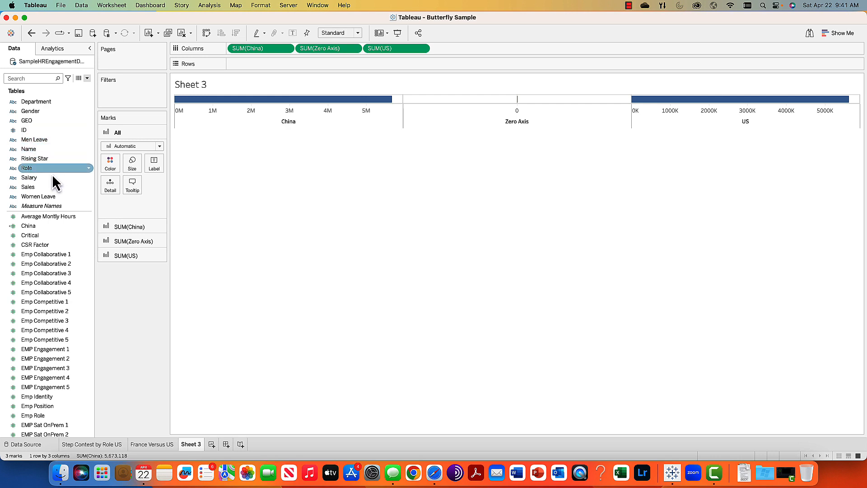
pyautogui.moveTo(50, 167); pyautogui.dragTo(264, 63)
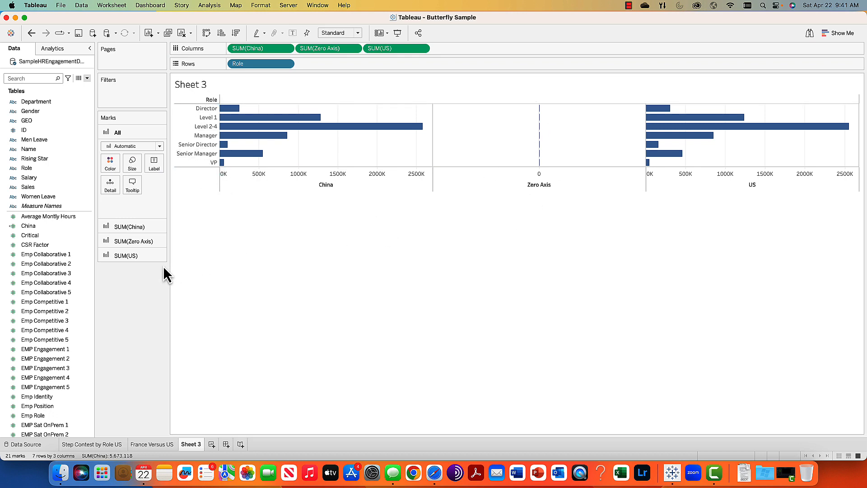
# Label the Zero Axis marks with the Role field and change their mark type to Text
pyautogui.click(141, 241)
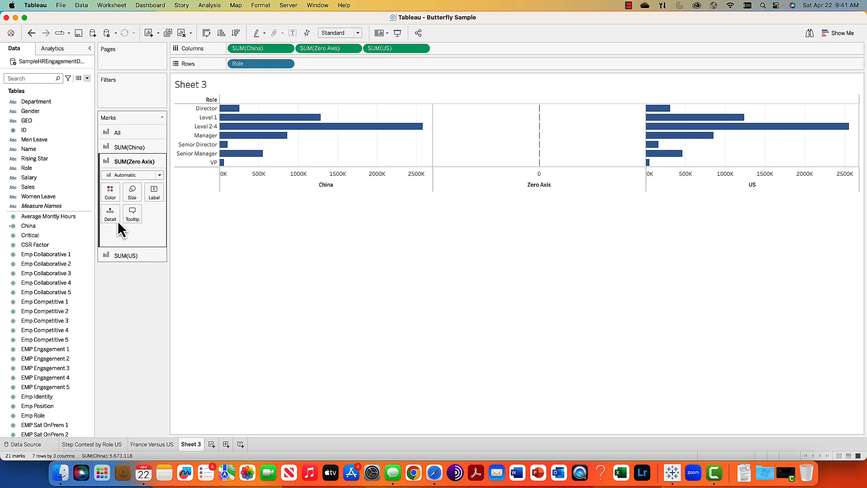
pyautogui.moveTo(41, 167); pyautogui.dragTo(157, 191)
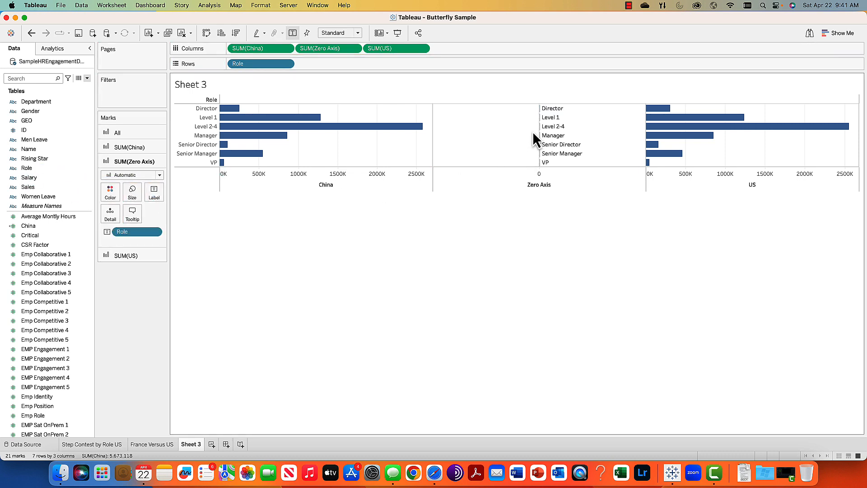
pyautogui.rightClick(533, 110)
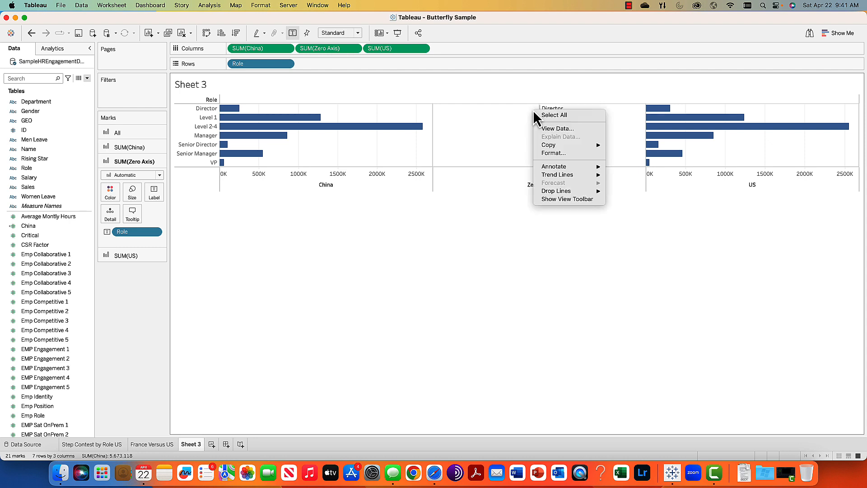
pyautogui.rightClick(538, 108)
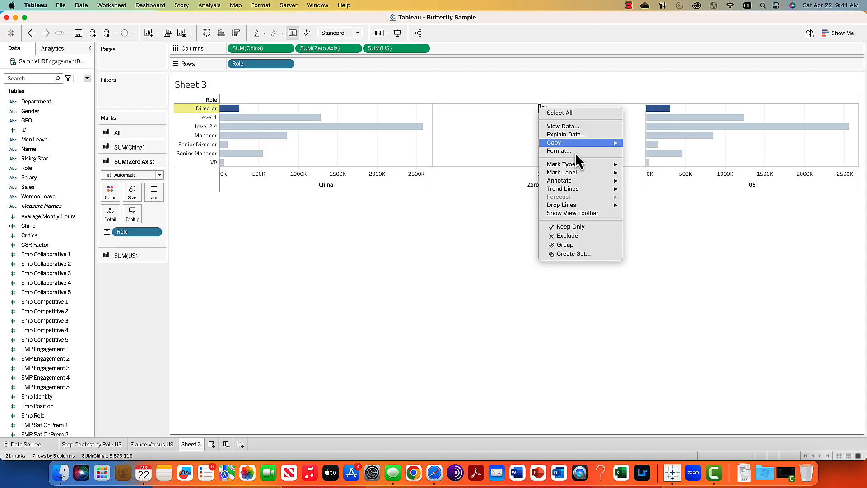
pyautogui.moveTo(602, 175)
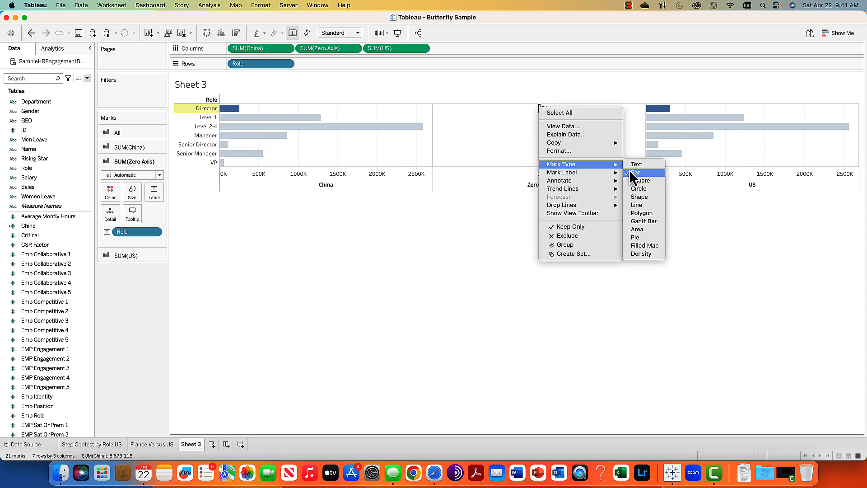
pyautogui.click(636, 165)
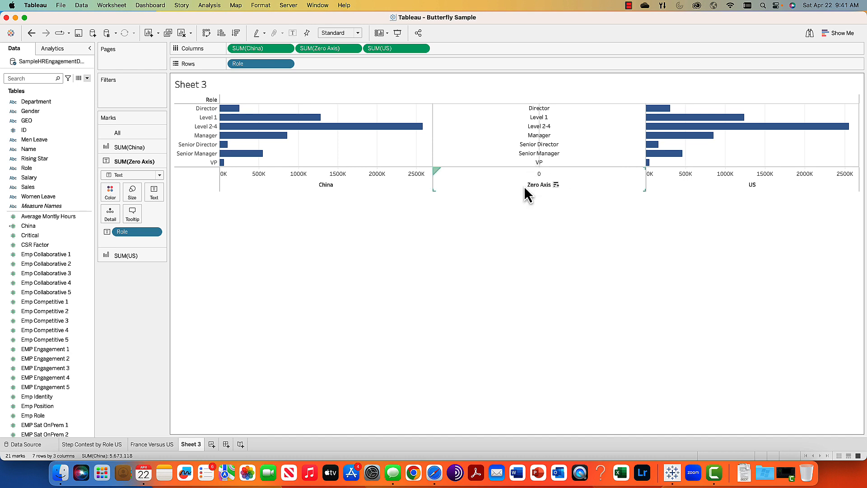
# Edit the Zero Axis axis and remove its title
pyautogui.rightClick(490, 184)
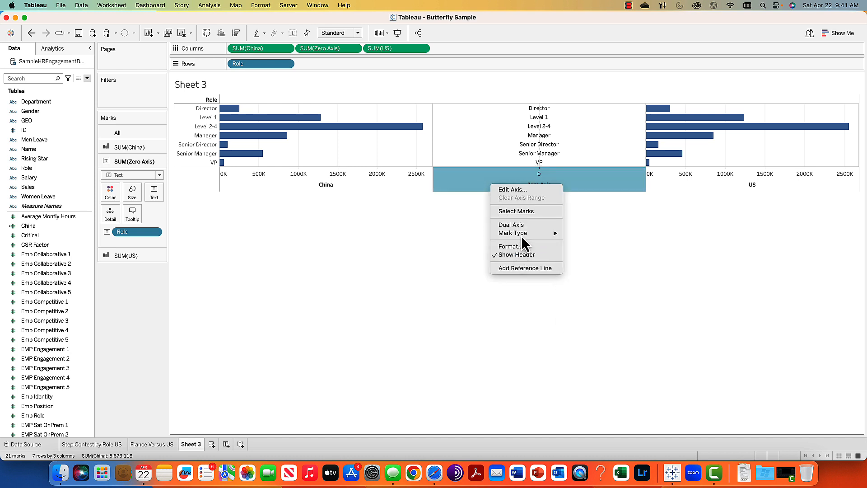
pyautogui.click(524, 192)
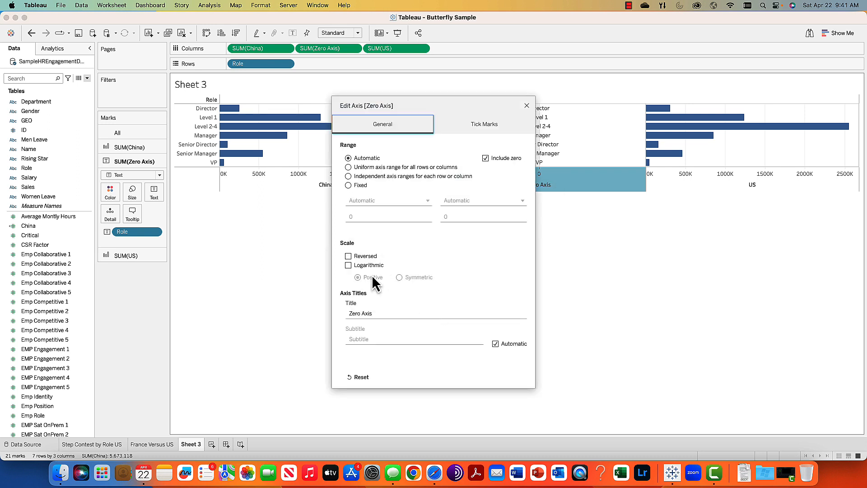
pyautogui.click(378, 313)
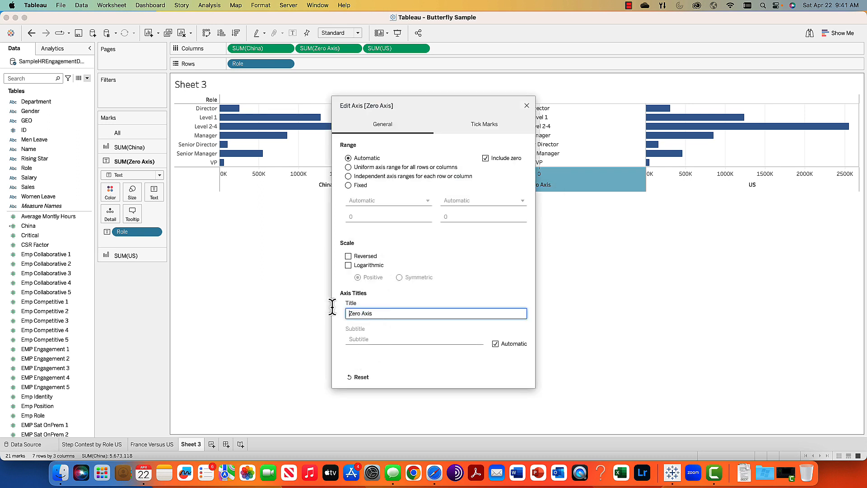
pyautogui.moveTo(391, 311); pyautogui.dragTo(315, 321)
pyautogui.press('BackSpace')
# Set both the major and minor tick marks of the Zero Axis to None and close the axis settings
pyautogui.click(469, 120)
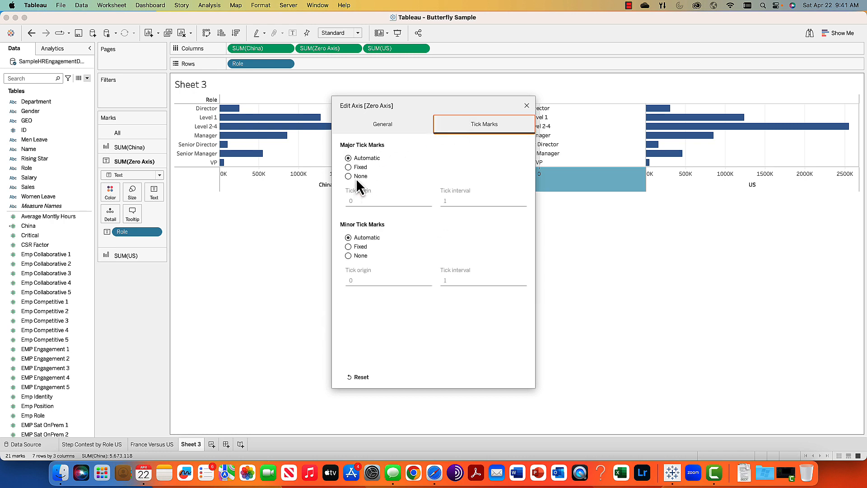
pyautogui.click(356, 177)
pyautogui.click(350, 256)
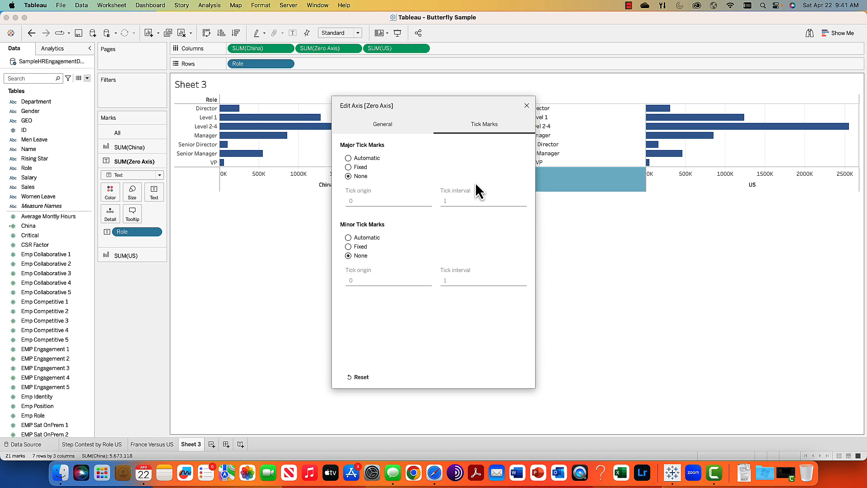
pyautogui.click(527, 105)
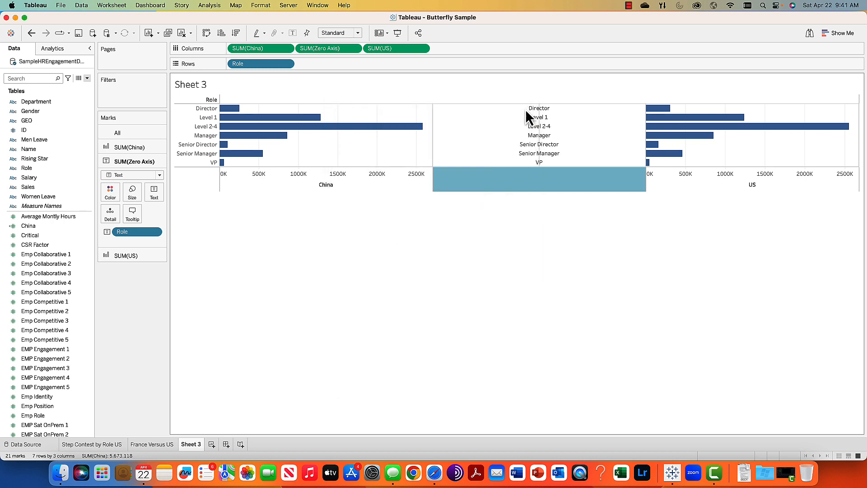
pyautogui.click(493, 290)
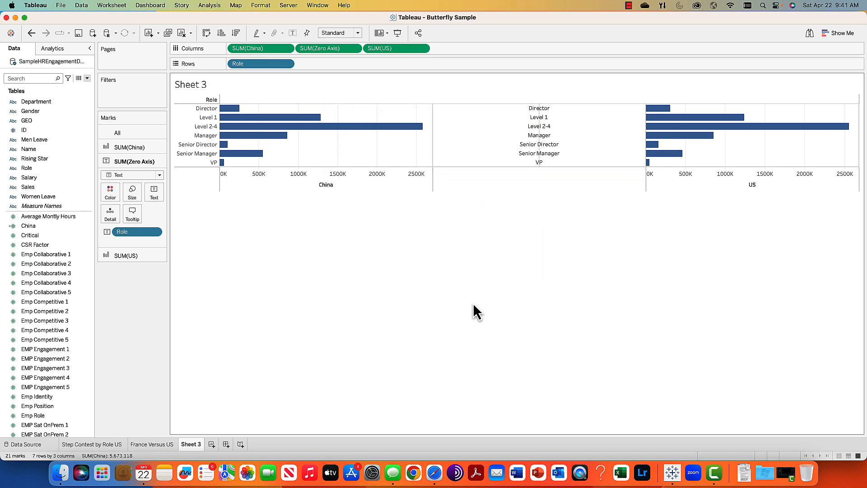
# Hide the header of the Role field on Rows so the roles are labelled only in the centre
pyautogui.click(214, 100)
pyautogui.moveTo(227, 127)
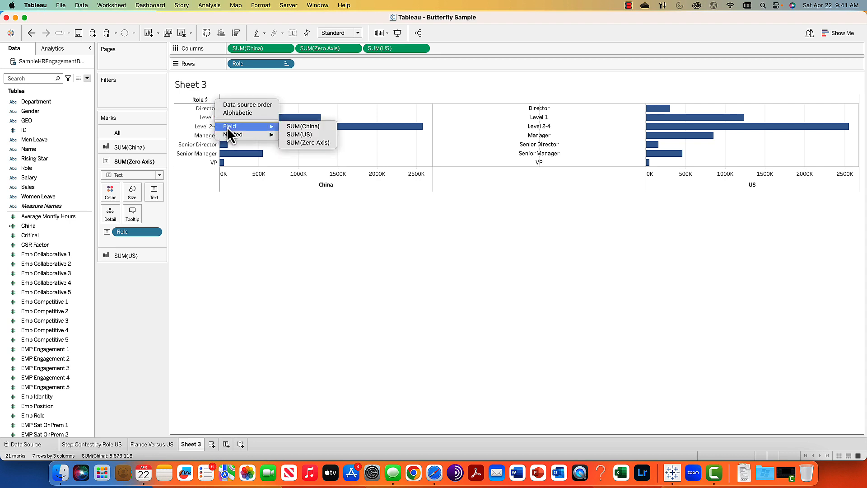
pyautogui.click(288, 64)
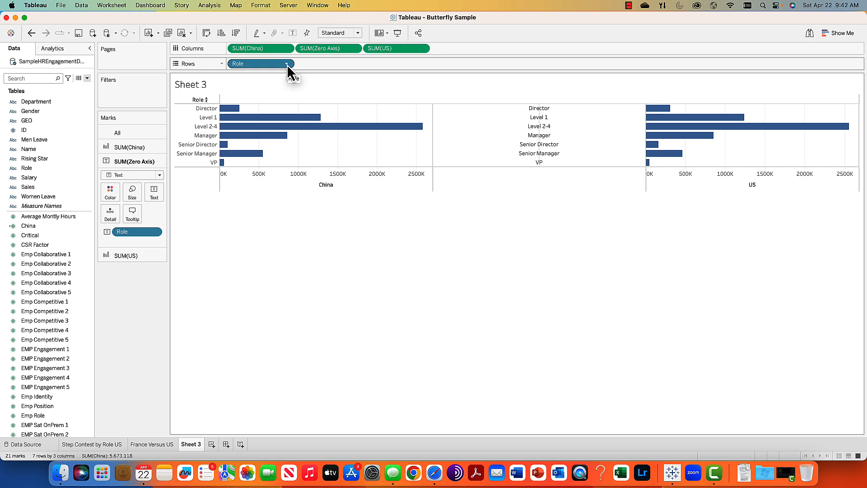
pyautogui.click(286, 65)
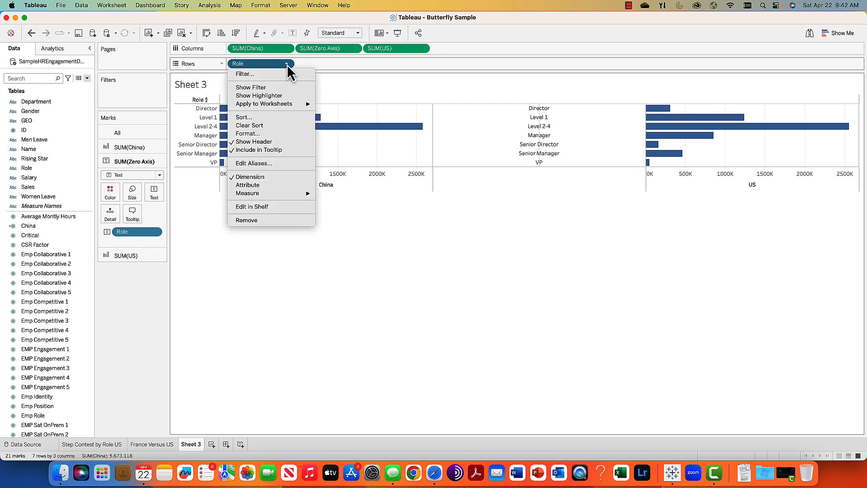
pyautogui.click(272, 141)
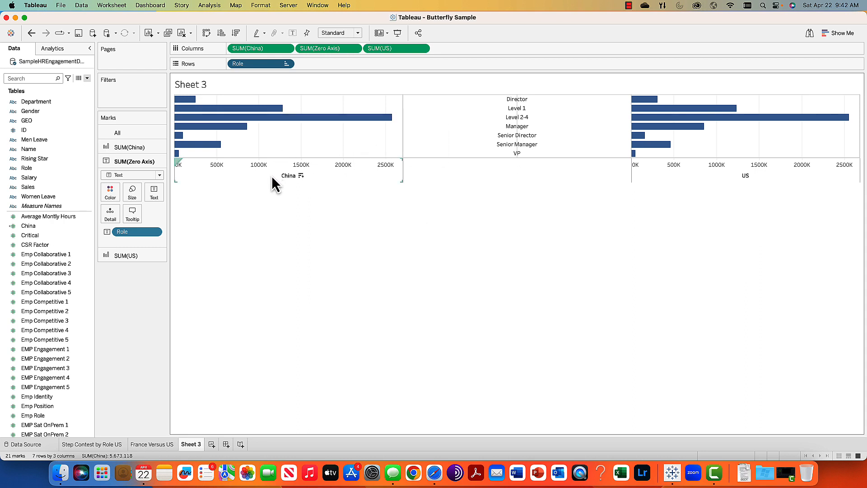
# Change the aggregation of the China measure on Columns from Sum to Average
pyautogui.click(287, 48)
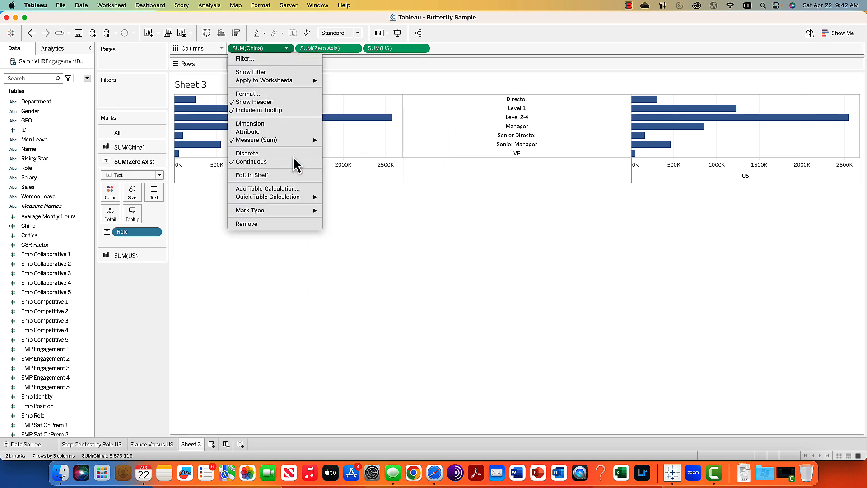
pyautogui.moveTo(291, 140)
pyautogui.click(358, 148)
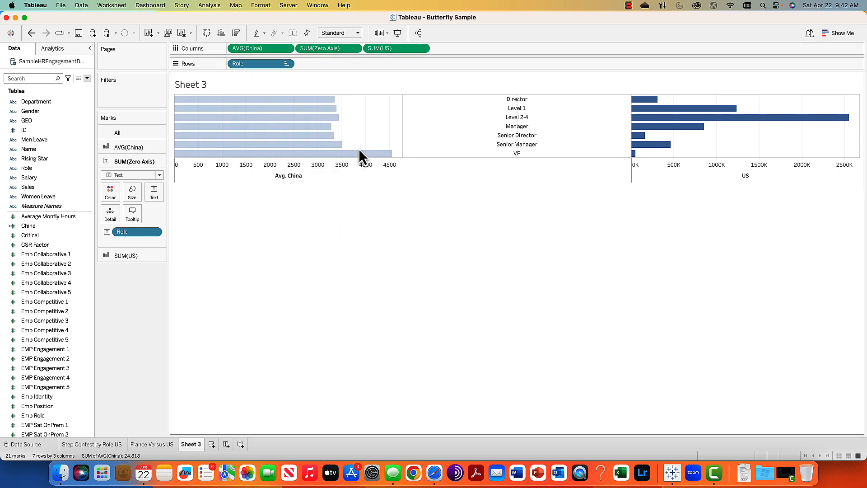
# Edit the average China axis, shortening its title to "China" and reversing its scale
pyautogui.rightClick(243, 176)
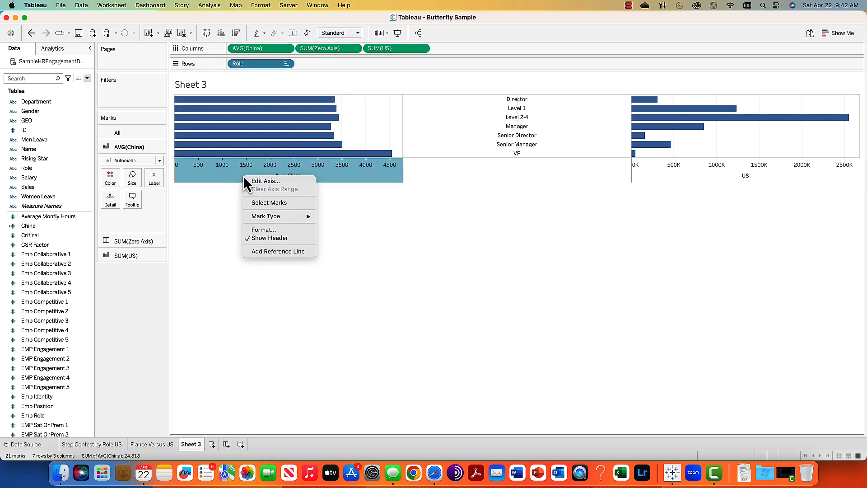
pyautogui.click(277, 181)
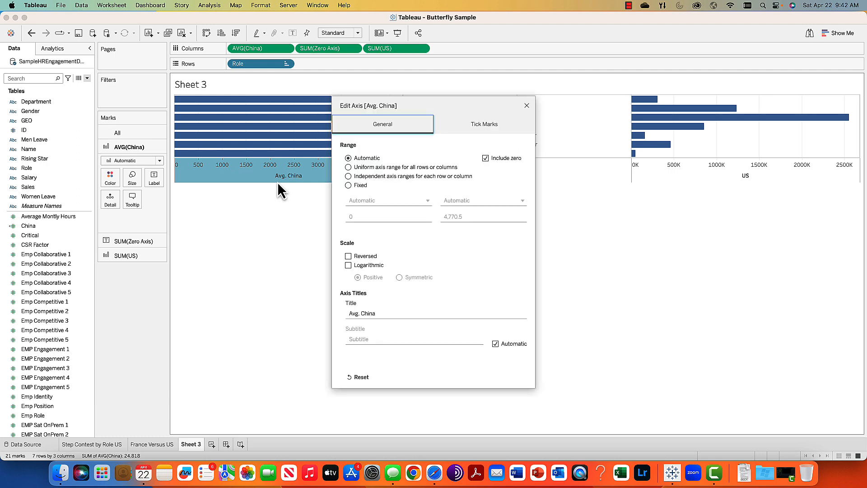
pyautogui.click(362, 312)
pyautogui.click(361, 312)
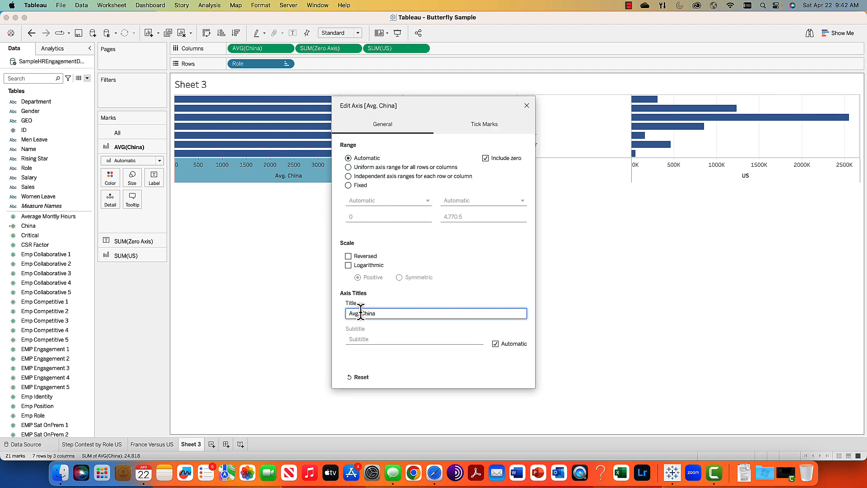
pyautogui.press('BackSpace')
pyautogui.press('BackSpace')
pyautogui.press('BackSpace')
pyautogui.press('BackSpace')
pyautogui.press('BackSpace')
pyautogui.click(356, 258)
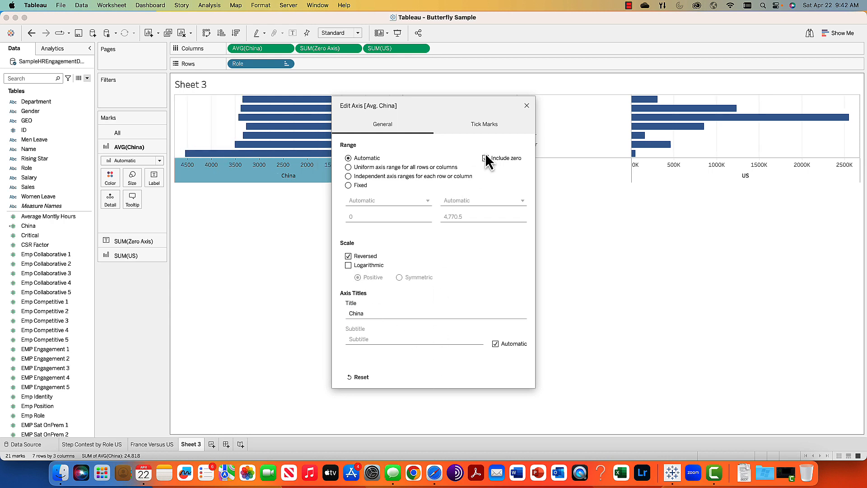
pyautogui.click(527, 106)
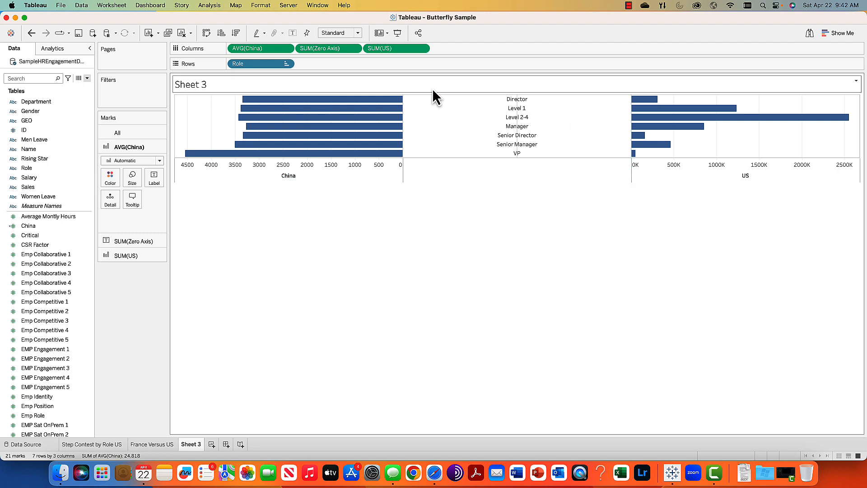
# Change the aggregation of the US measure on Columns from Sum to Average
pyautogui.click(422, 48)
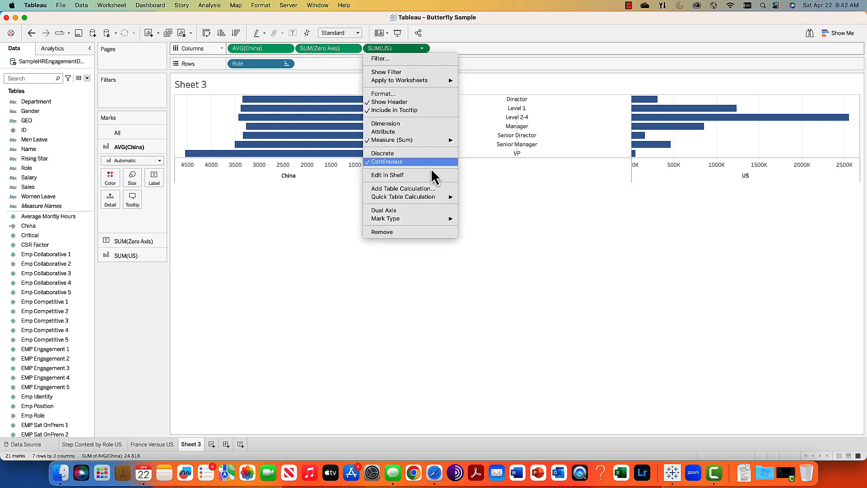
pyautogui.moveTo(442, 198)
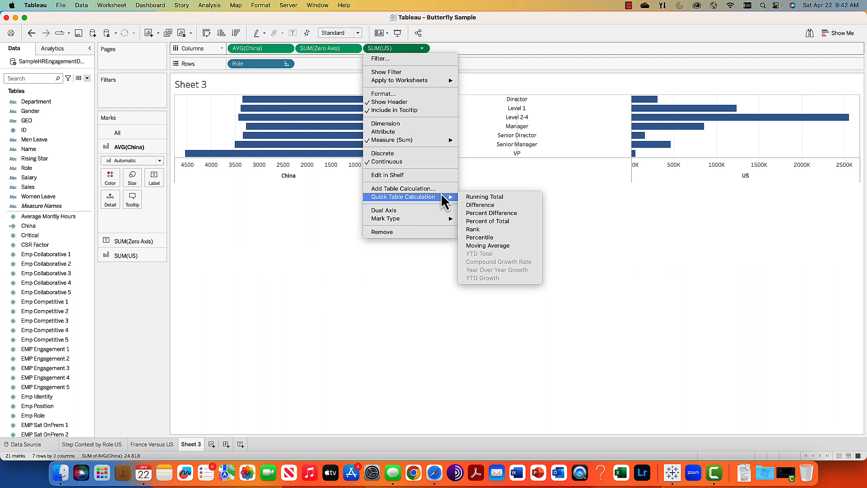
pyautogui.moveTo(446, 141)
pyautogui.click(472, 147)
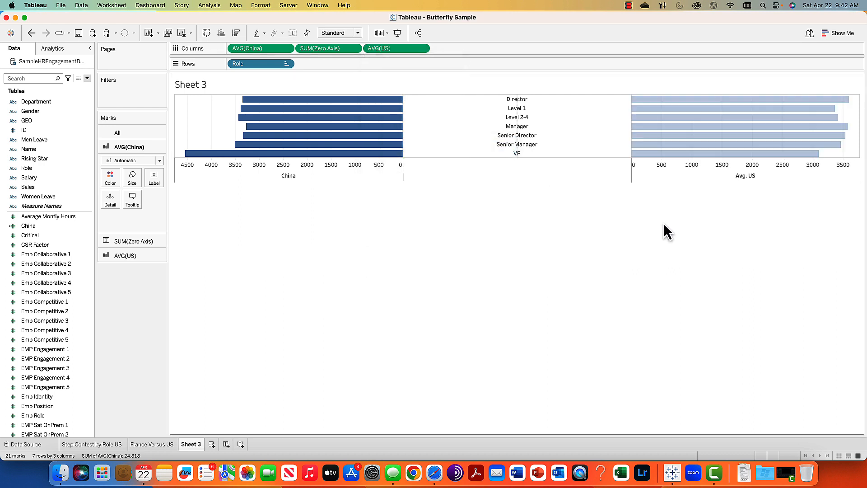
# Edit the average US axis and shorten its title to "US"
pyautogui.rightClick(715, 180)
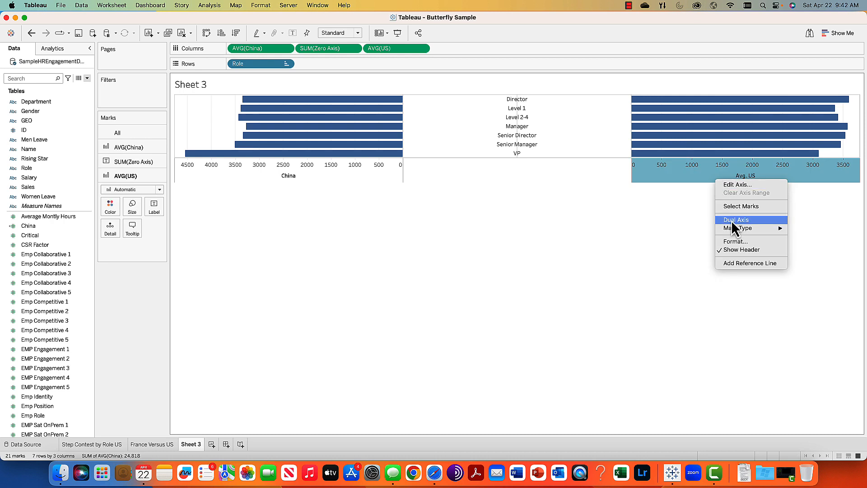
pyautogui.click(736, 185)
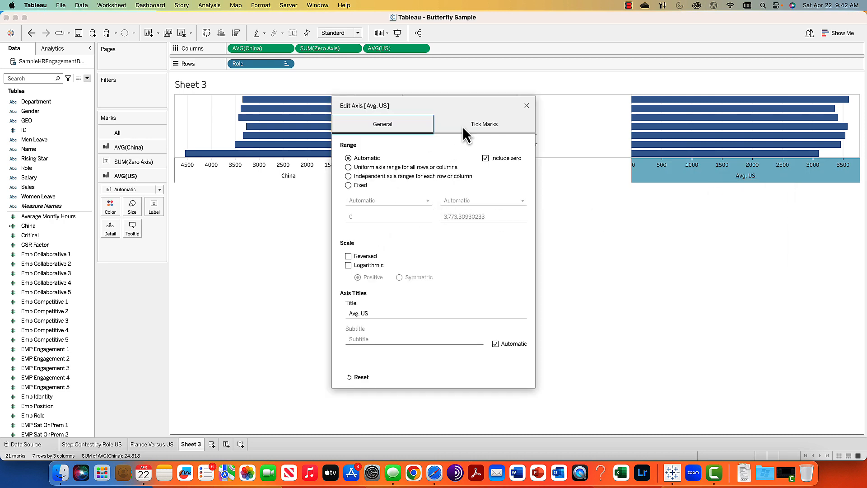
pyautogui.click(361, 313)
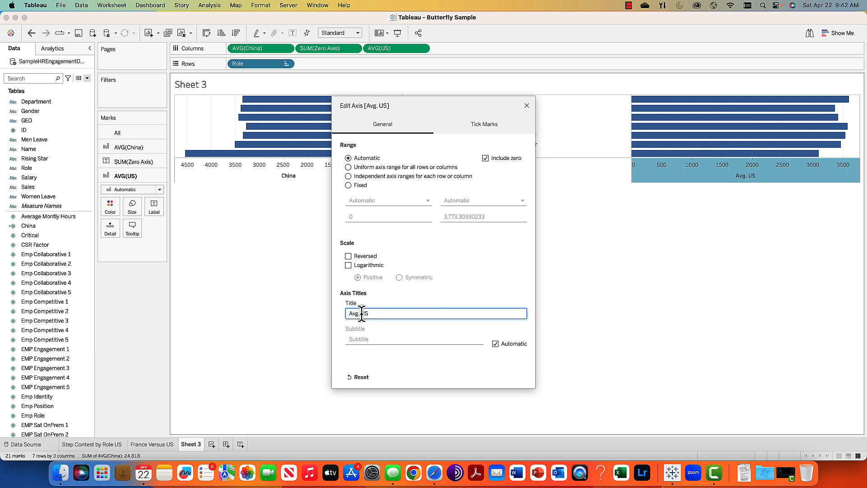
pyautogui.press('BackSpace')
pyautogui.press('BackSpace')
pyautogui.press('BackSpace')
pyautogui.press('BackSpace')
pyautogui.press('BackSpace')
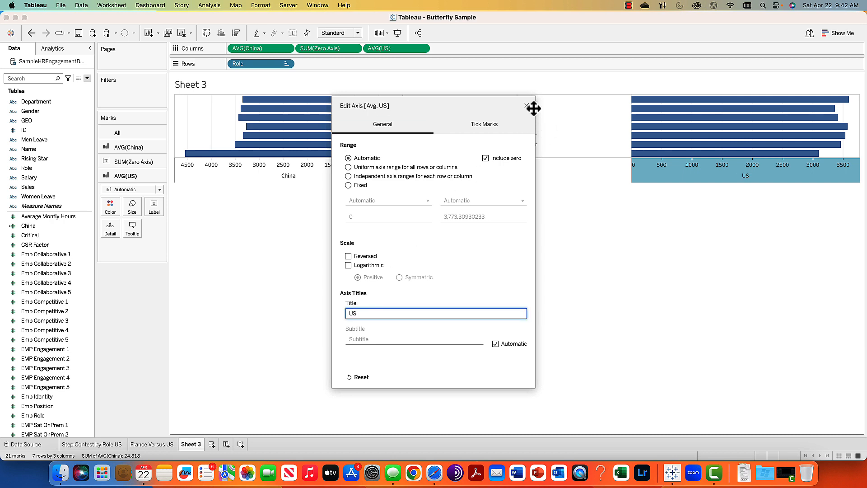
pyautogui.click(526, 106)
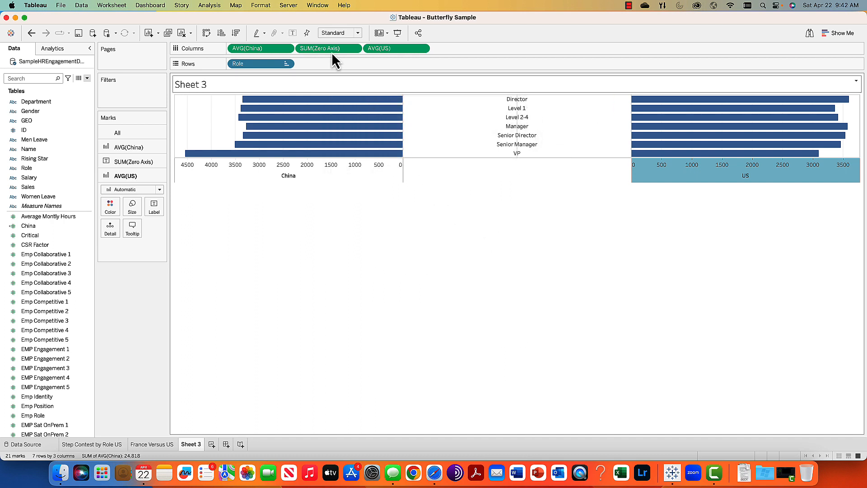
# Set the worksheet's fit to Entire View so the chart fills the available space
pyautogui.click(356, 33)
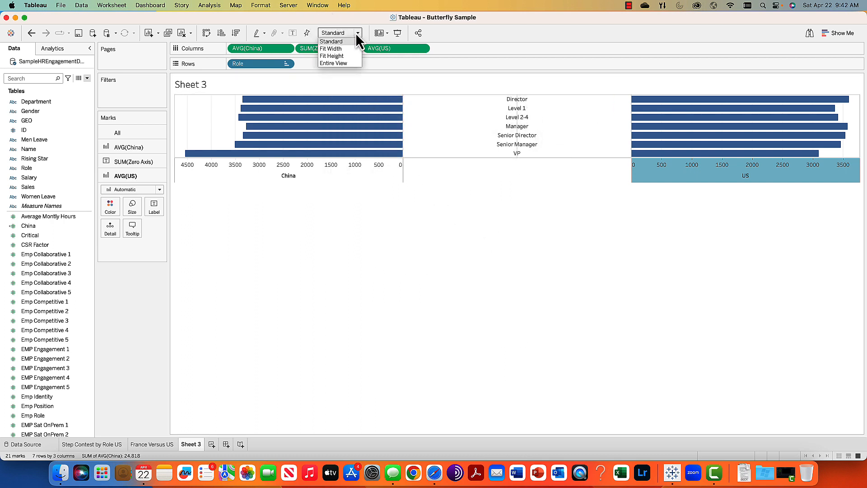
pyautogui.click(345, 63)
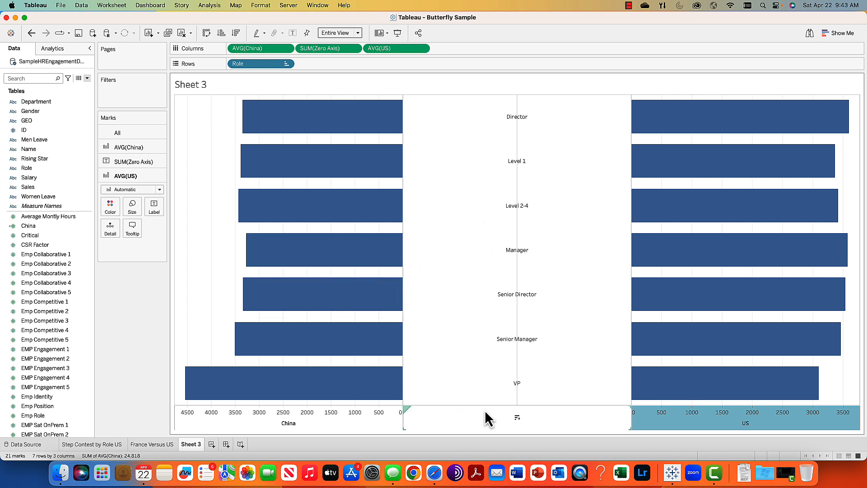
# Format the chart's column lines, setting both Grid Lines and Zero Lines to None
pyautogui.rightClick(492, 323)
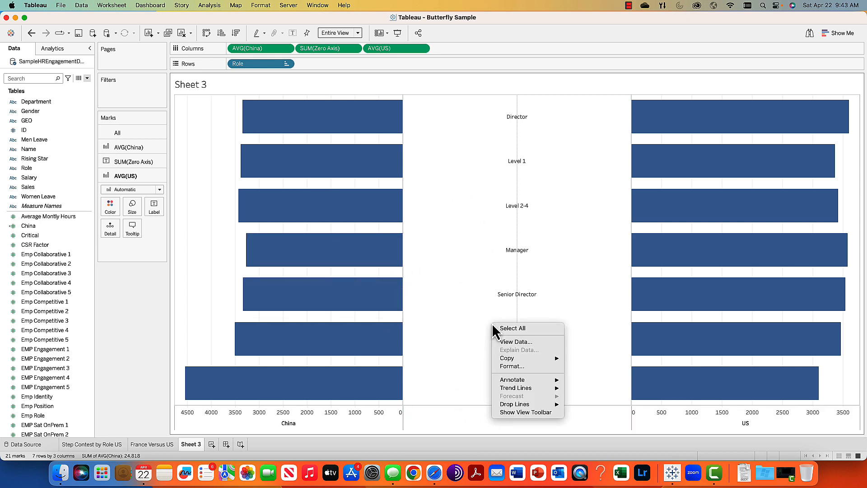
pyautogui.click(509, 366)
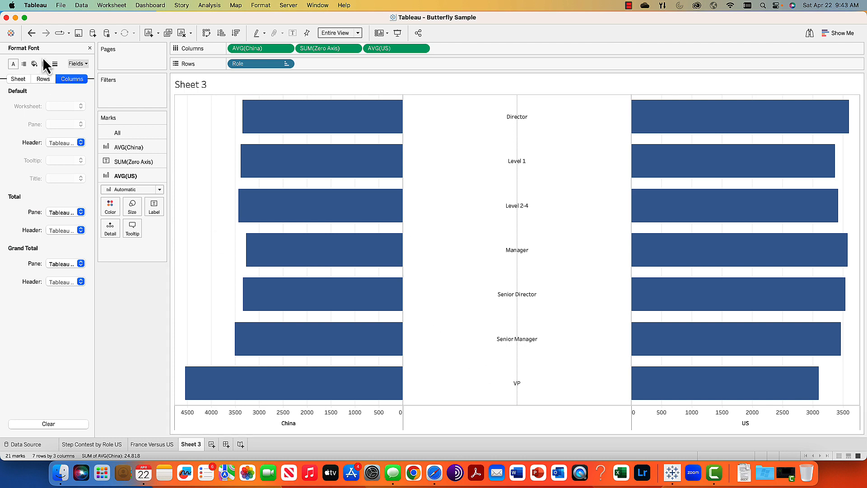
pyautogui.click(55, 65)
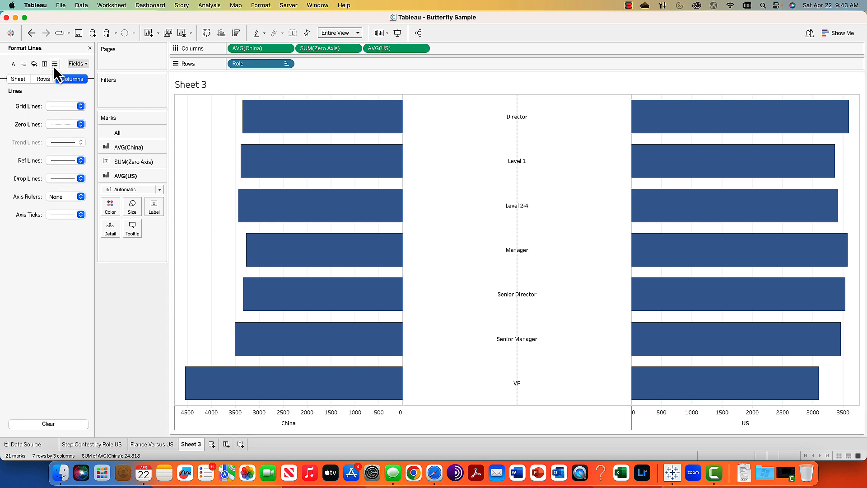
pyautogui.click(81, 105)
pyautogui.click(70, 121)
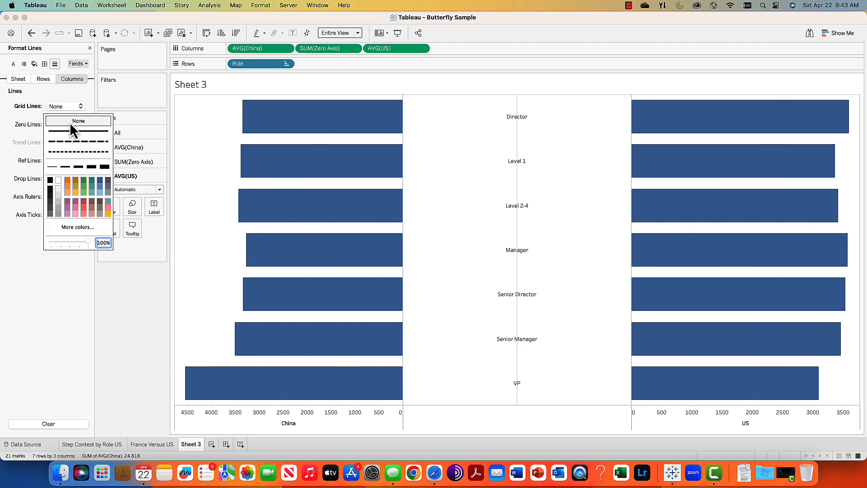
pyautogui.click(4, 131)
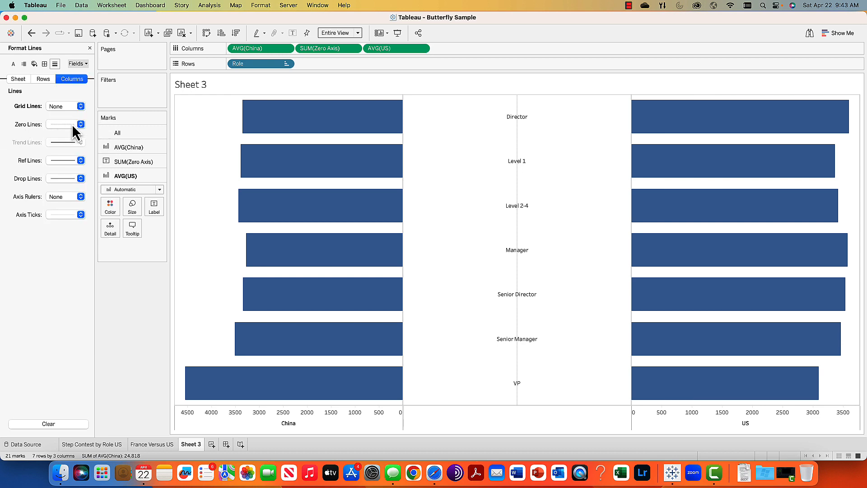
pyautogui.click(81, 124)
pyautogui.click(64, 137)
pyautogui.click(20, 150)
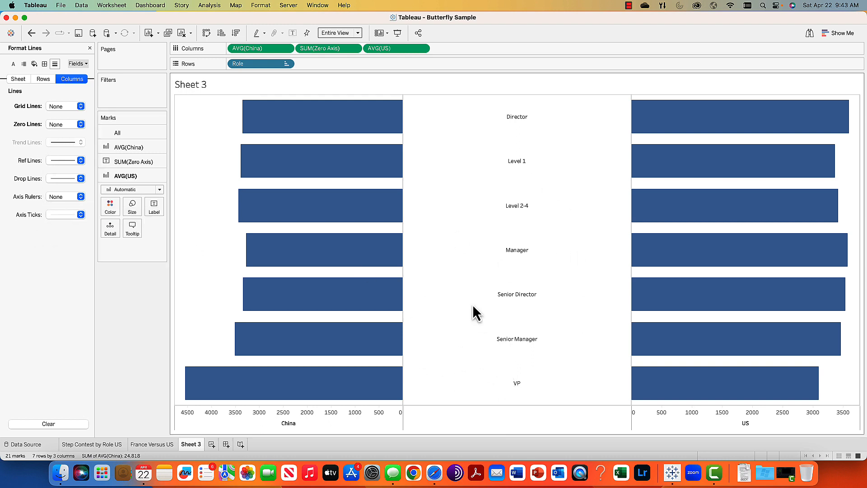
# Format the column header font, setting its size to 14 and its colour to orange
pyautogui.rightClick(495, 299)
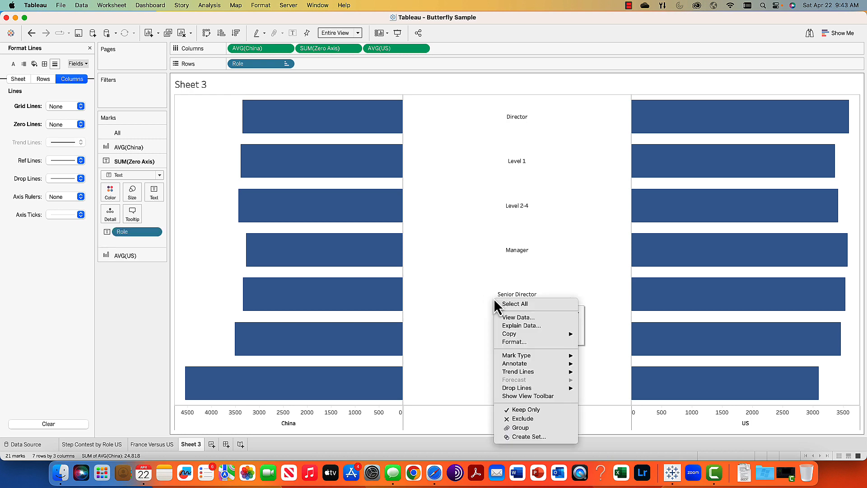
pyautogui.click(524, 342)
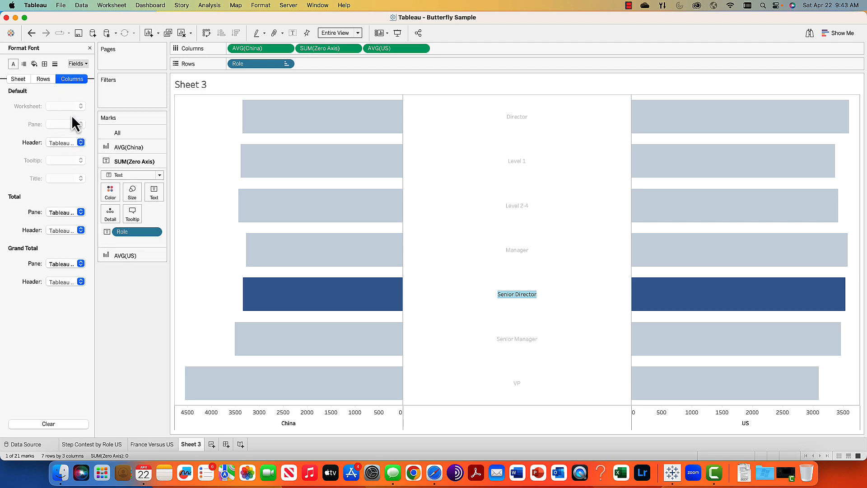
pyautogui.click(81, 142)
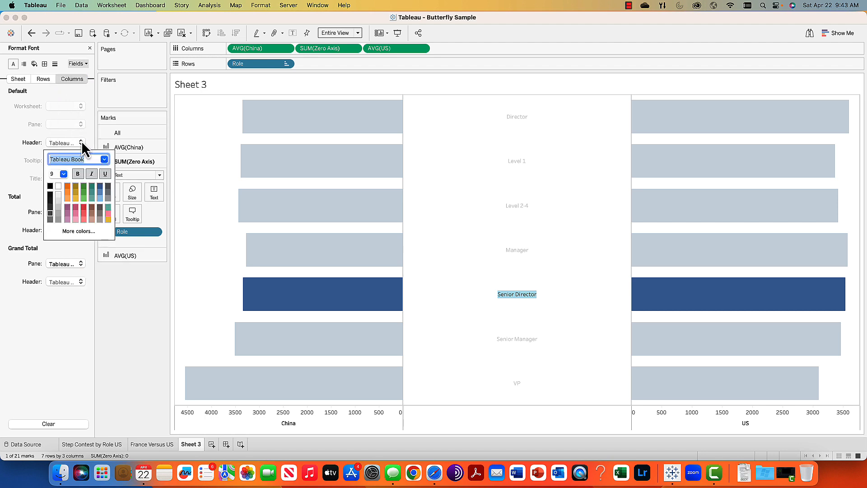
pyautogui.click(64, 173)
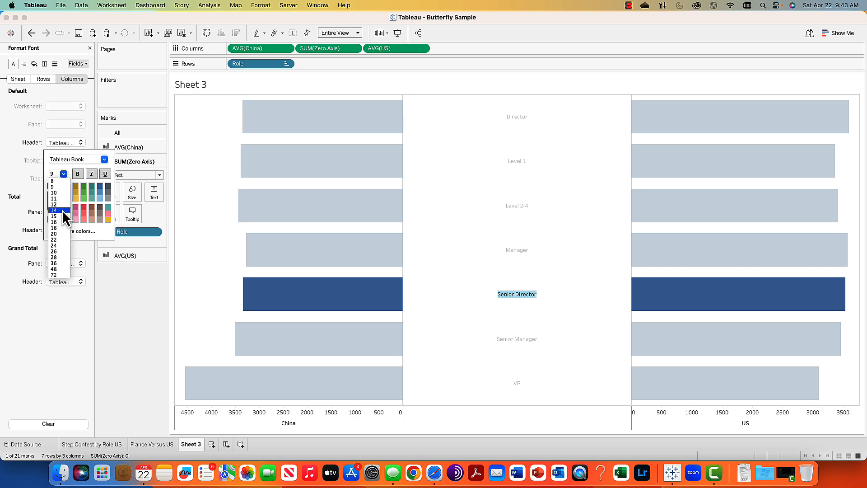
pyautogui.click(61, 210)
pyautogui.click(66, 186)
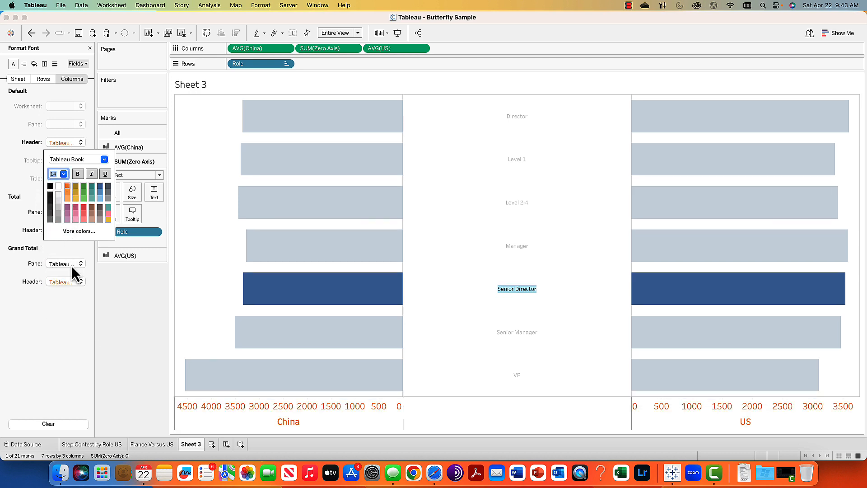
pyautogui.click(60, 314)
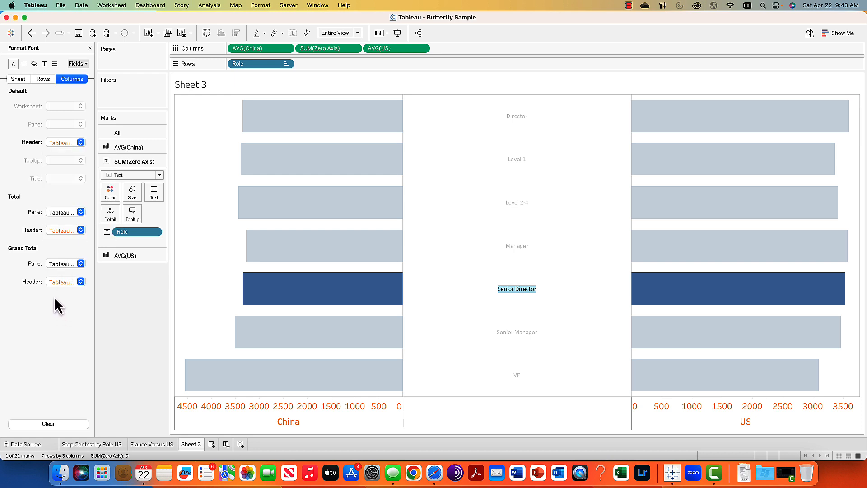
# Reduce the font size of the column headers slightly and clear the Senior Director selection
pyautogui.click(82, 141)
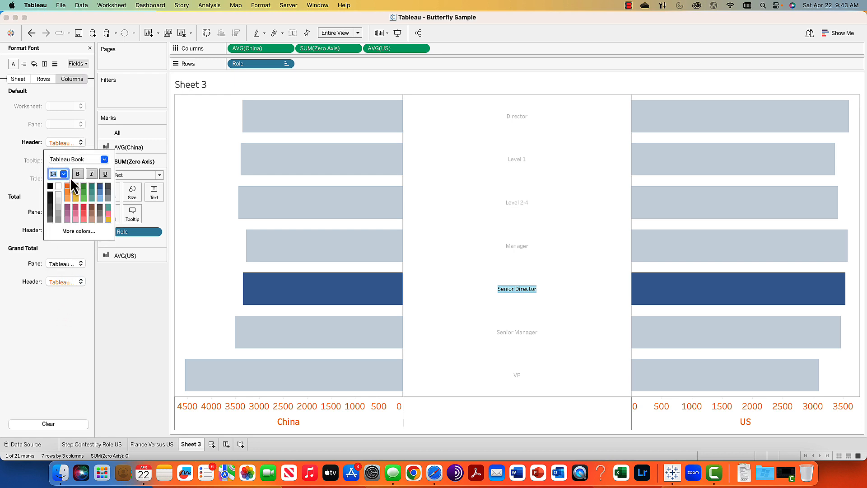
pyautogui.click(62, 175)
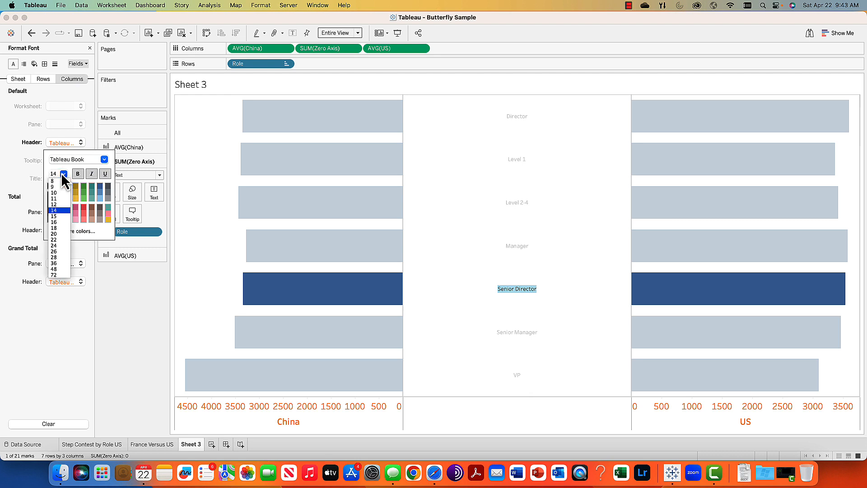
pyautogui.click(56, 212)
pyautogui.click(55, 334)
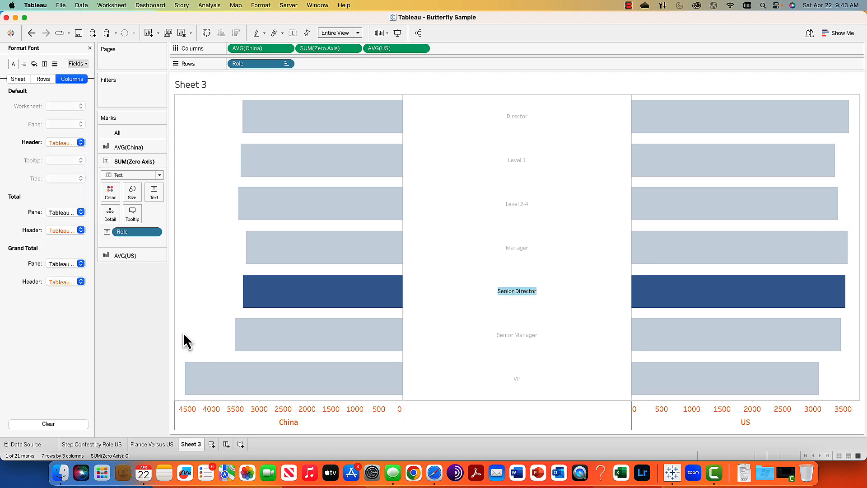
pyautogui.click(435, 270)
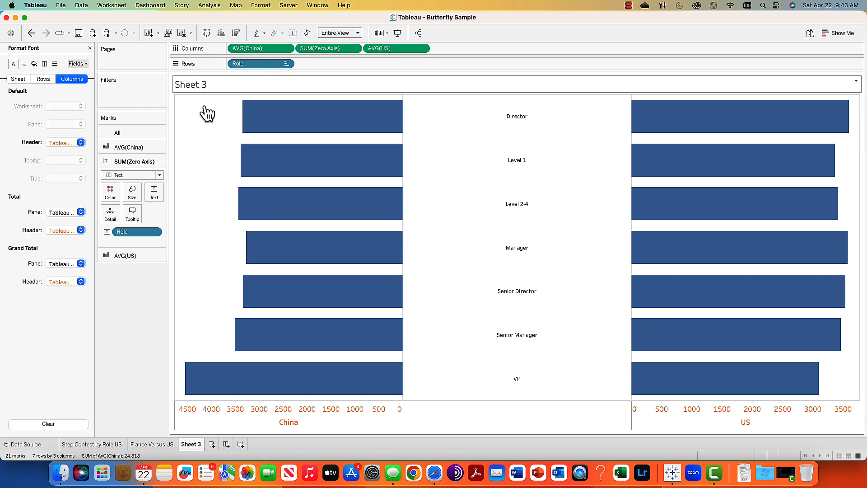
# Rename the Sheet 3 worksheet as "China Vs. US"
pyautogui.doubleClick(191, 444)
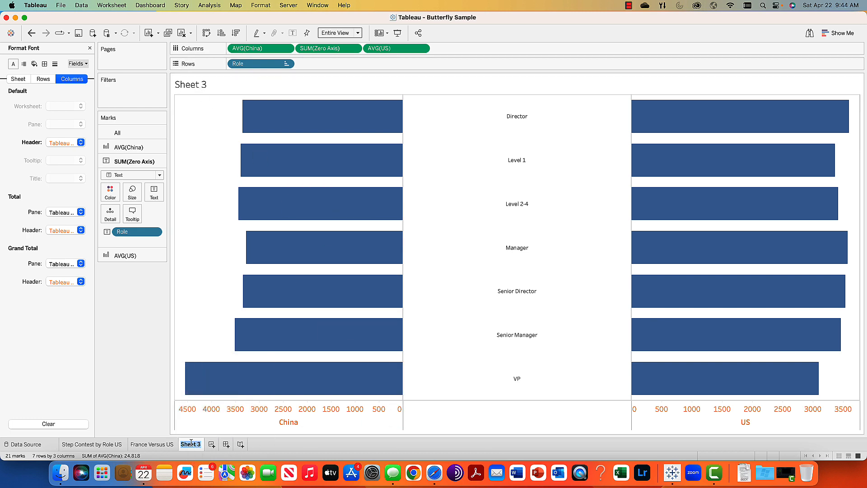
pyautogui.write('China Vs. US')
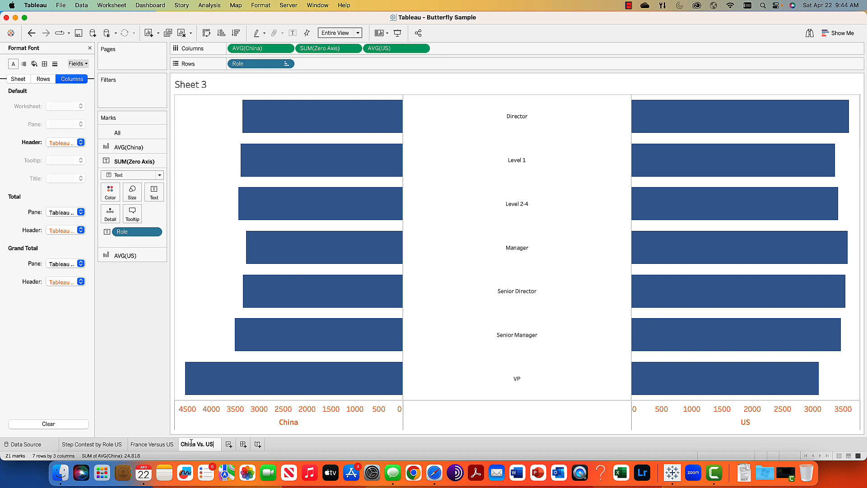
pyautogui.press('Return')
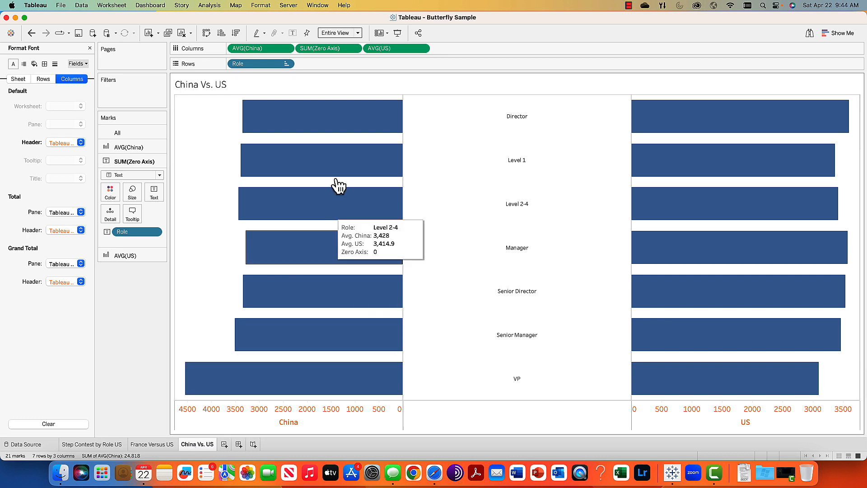
# Edit the chart title so the sheet name is centred and bold
pyautogui.rightClick(335, 83)
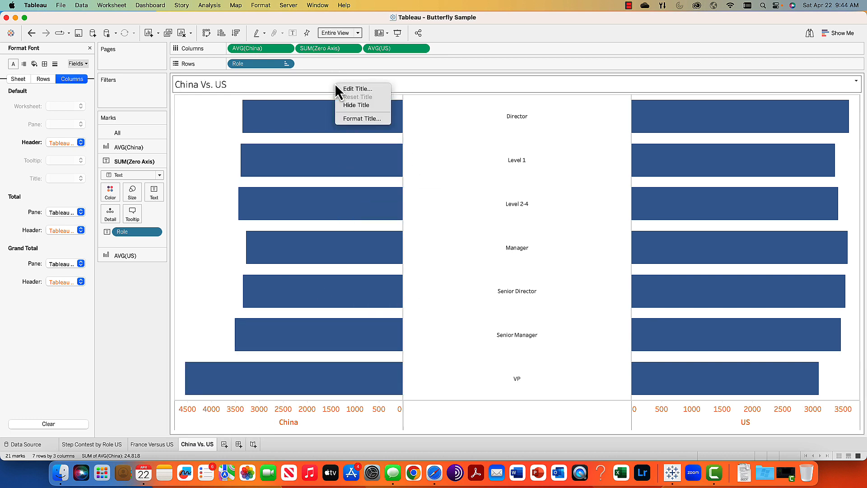
pyautogui.click(349, 87)
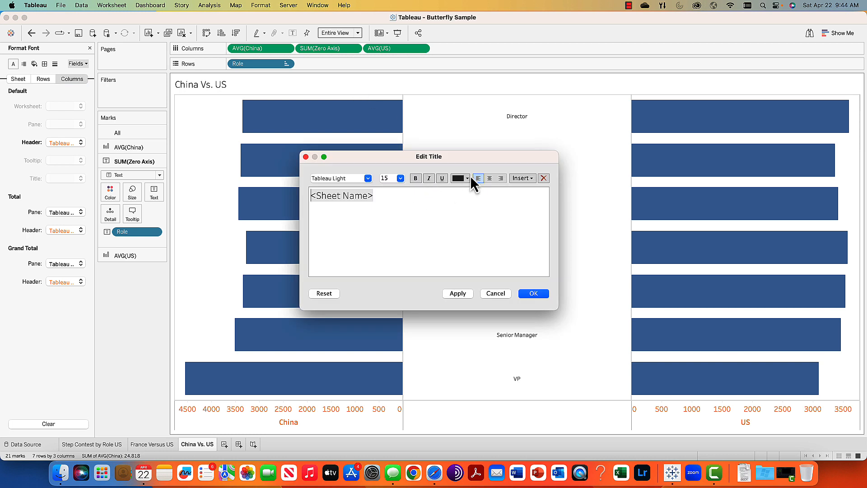
pyautogui.click(488, 178)
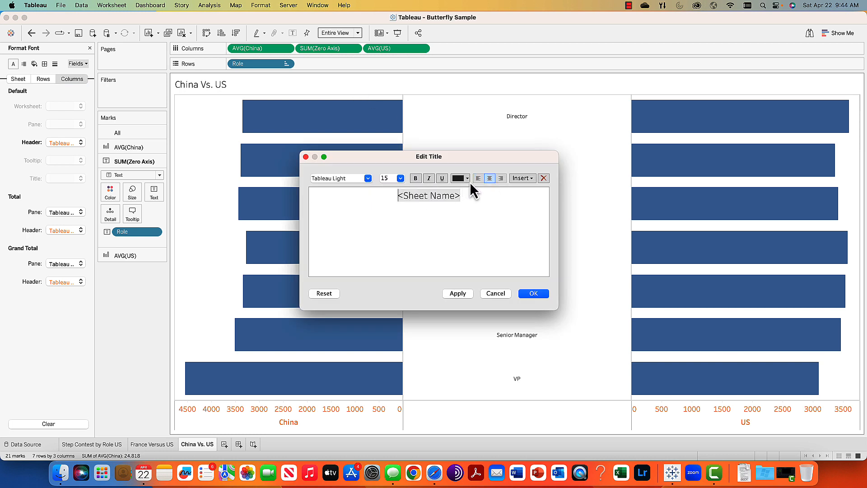
pyautogui.click(470, 196)
pyautogui.moveTo(469, 196); pyautogui.dragTo(397, 195)
pyautogui.click(416, 178)
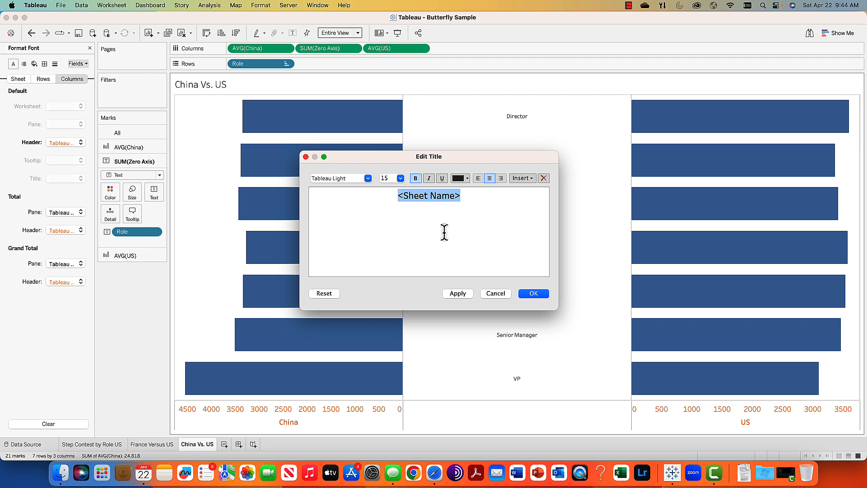
pyautogui.click(455, 295)
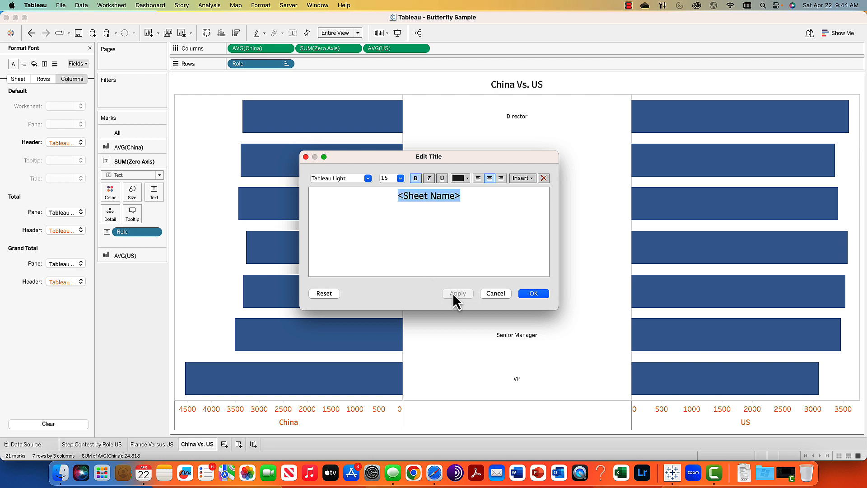
pyautogui.click(540, 293)
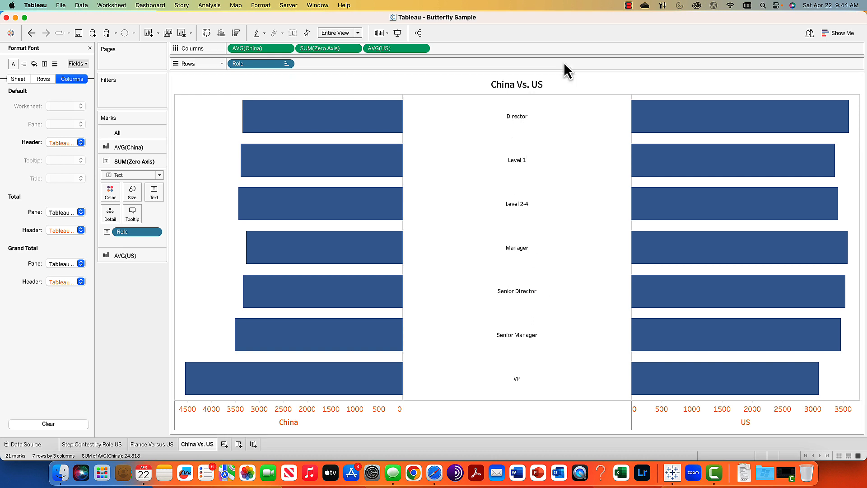
# Format the title with a solid orange border
pyautogui.rightClick(567, 84)
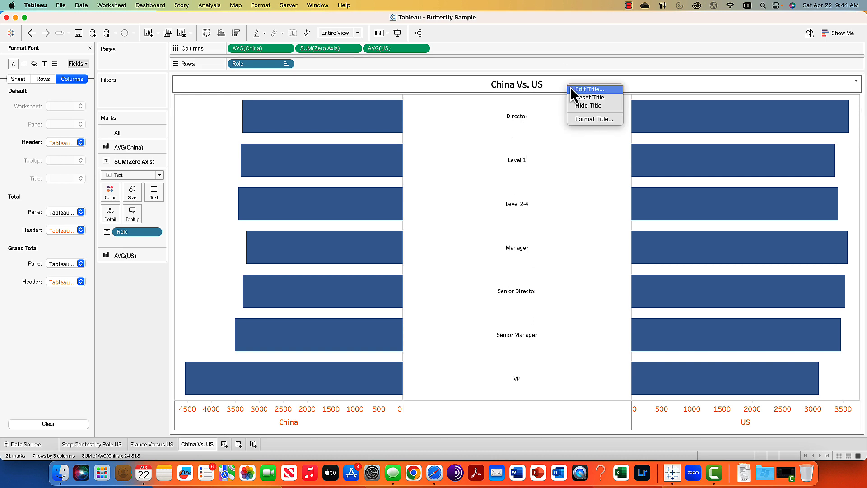
pyautogui.click(581, 118)
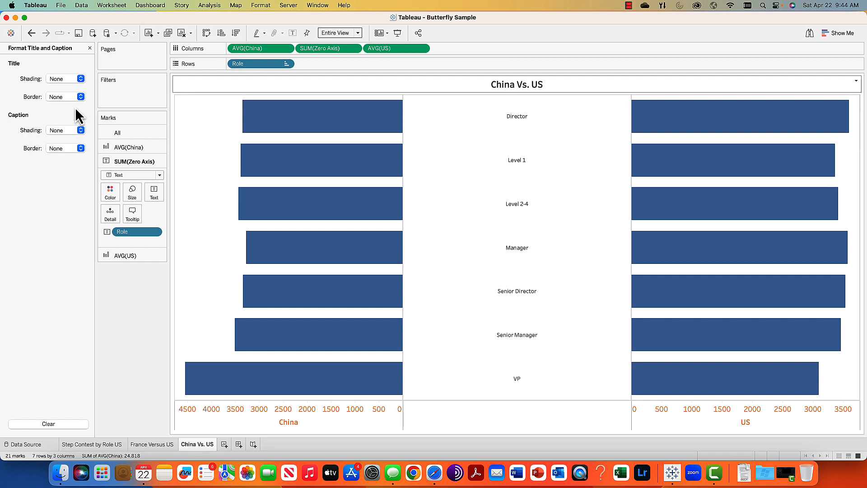
pyautogui.click(81, 97)
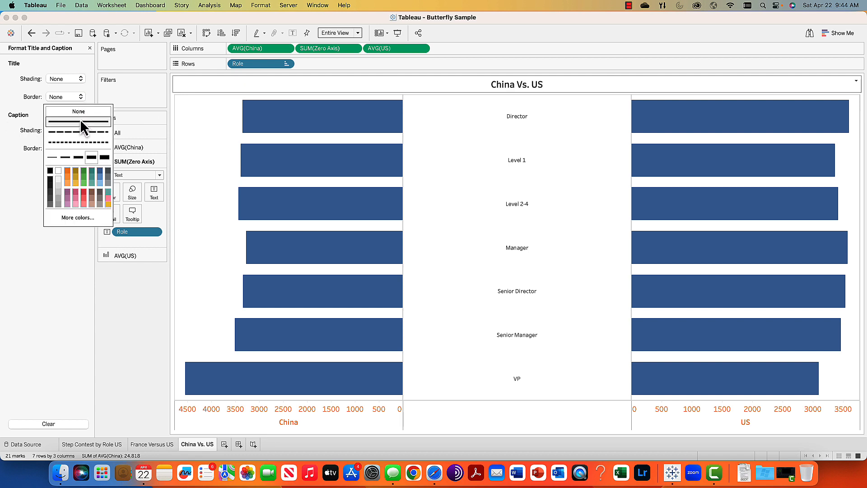
pyautogui.click(80, 120)
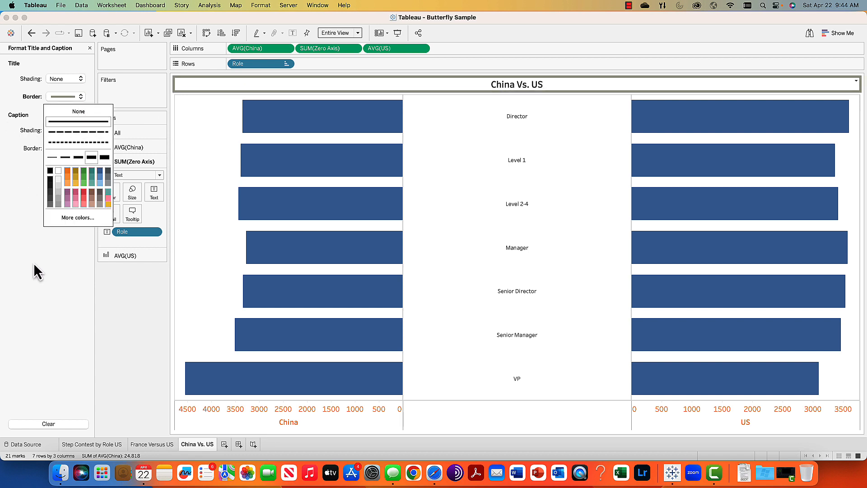
pyautogui.click(67, 171)
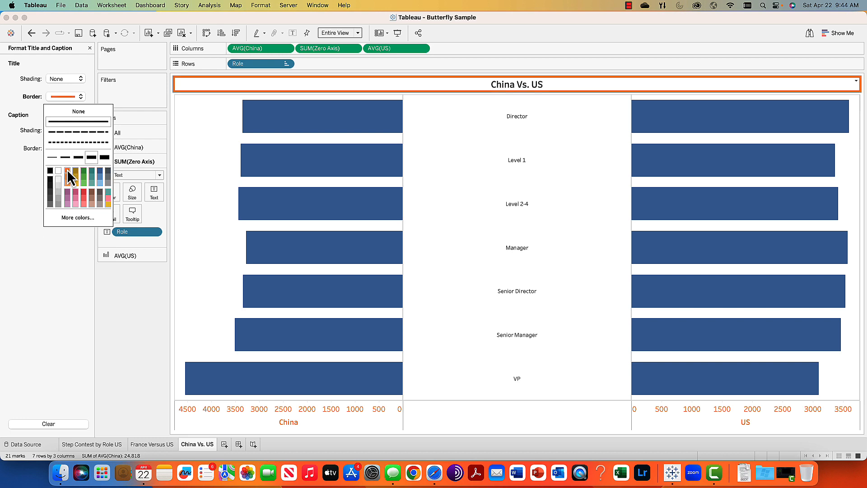
pyautogui.click(58, 269)
# Set the caption's shading to a medium grey
pyautogui.click(81, 130)
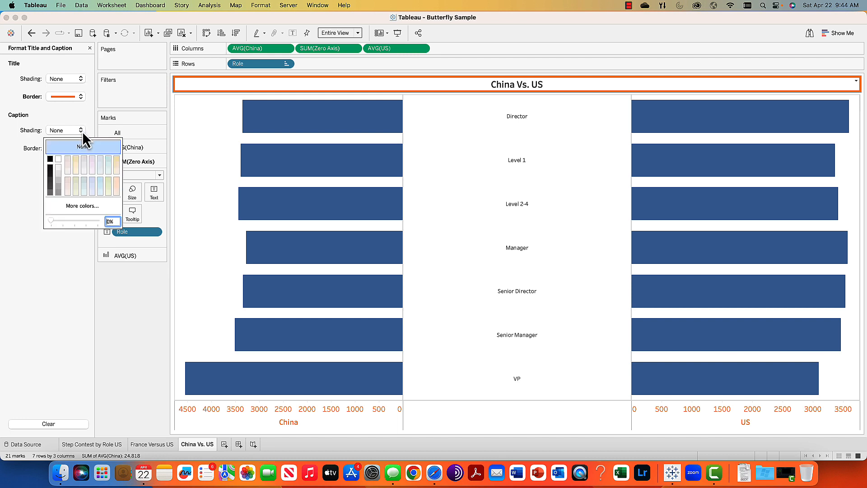
pyautogui.click(58, 172)
pyautogui.click(61, 183)
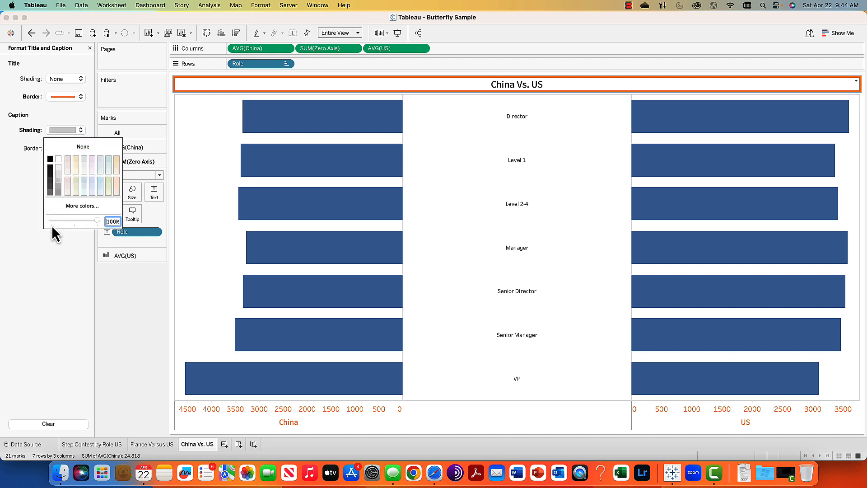
pyautogui.click(52, 259)
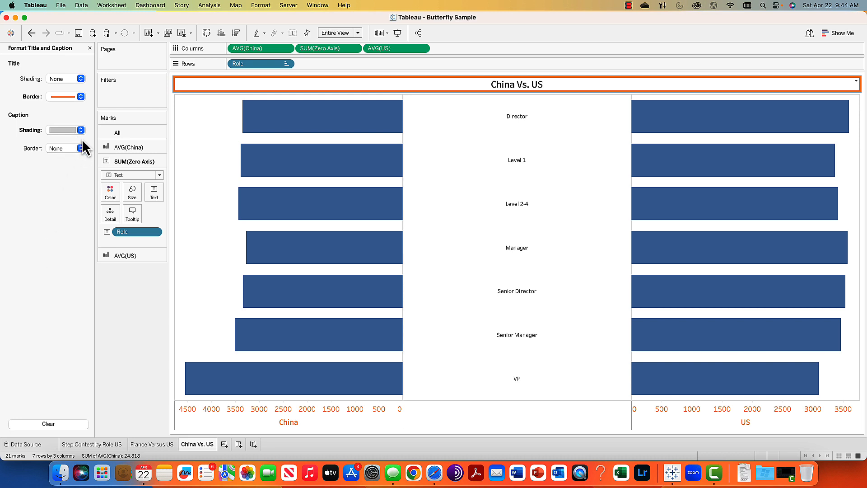
# Shade the title background light grey and close the title and caption formatting
pyautogui.click(81, 78)
pyautogui.click(59, 123)
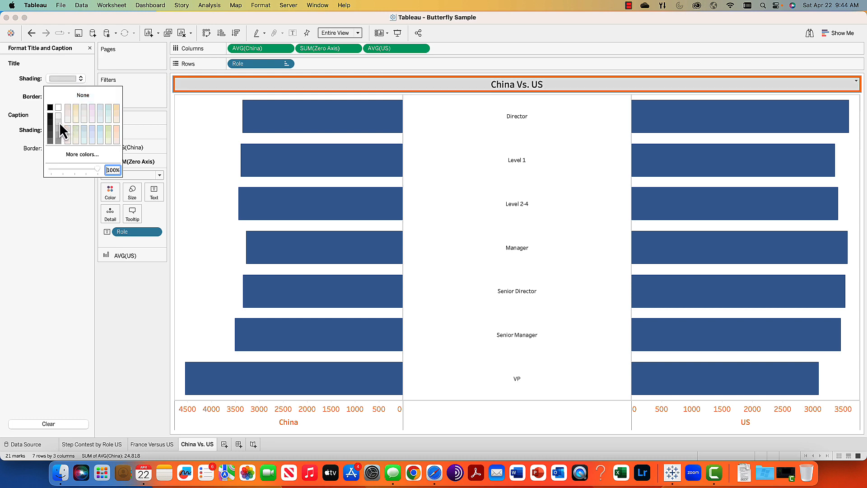
pyautogui.click(38, 223)
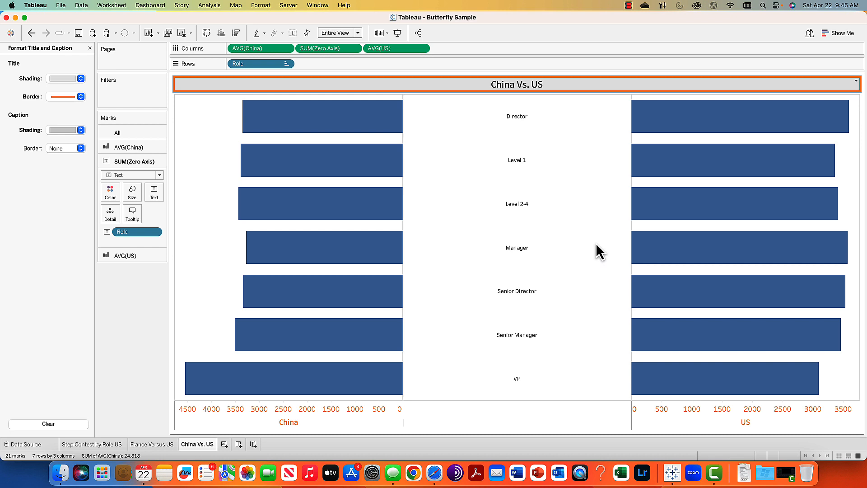
pyautogui.click(89, 47)
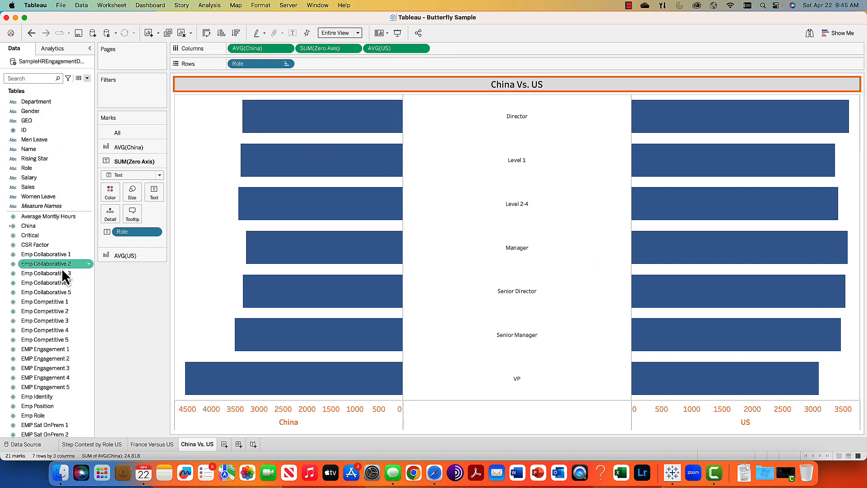
pyautogui.click(88, 79)
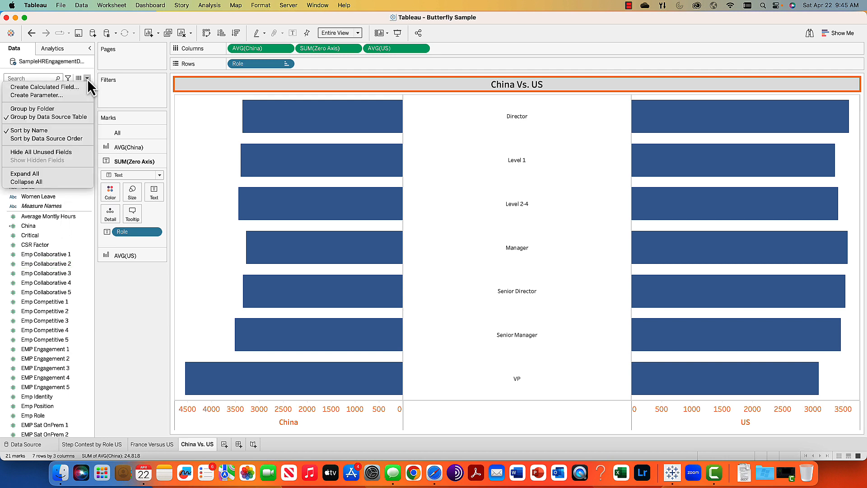
pyautogui.click(87, 79)
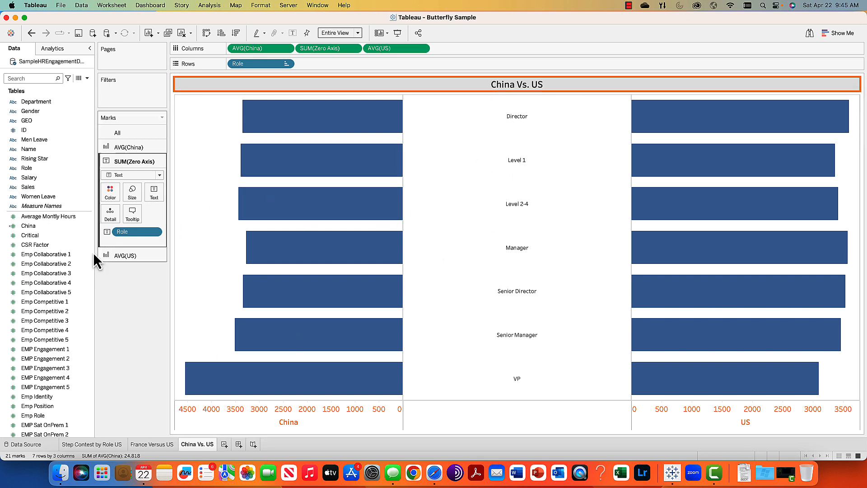
pyautogui.scroll(-5, 48, 297)
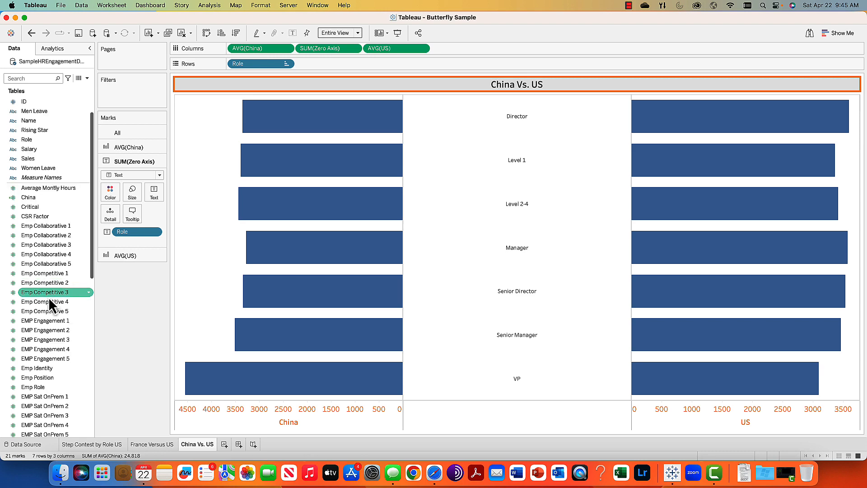
pyautogui.scroll(3, 48, 297)
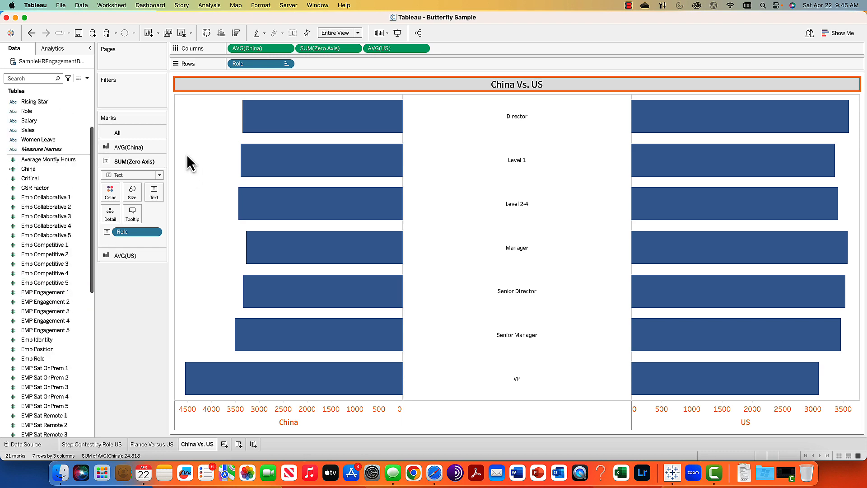
# Label the China bars with the AVG(China) values and the US bars with the AVG(US) values
pyautogui.click(121, 149)
pyautogui.moveTo(253, 47); pyautogui.dragTo(161, 185)
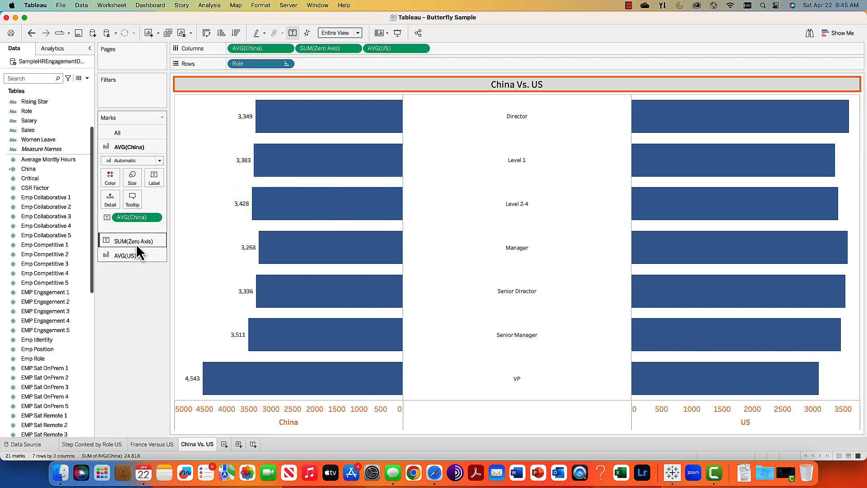
pyautogui.click(135, 256)
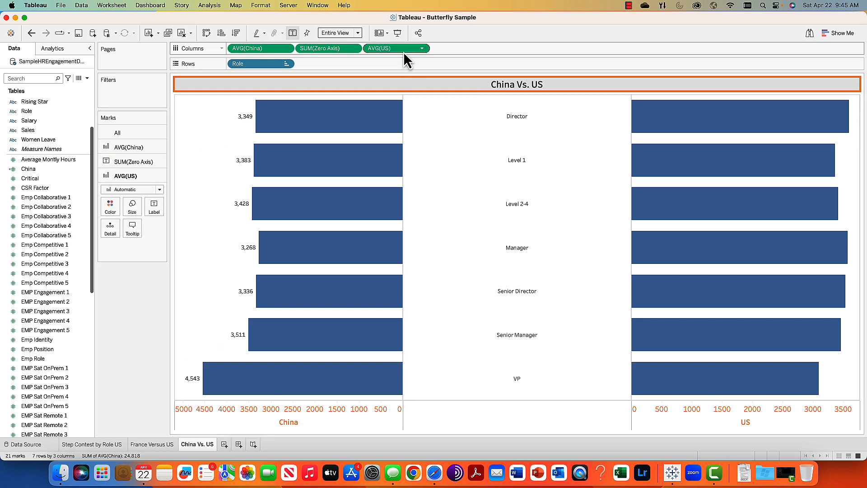
pyautogui.moveTo(403, 54); pyautogui.dragTo(158, 215)
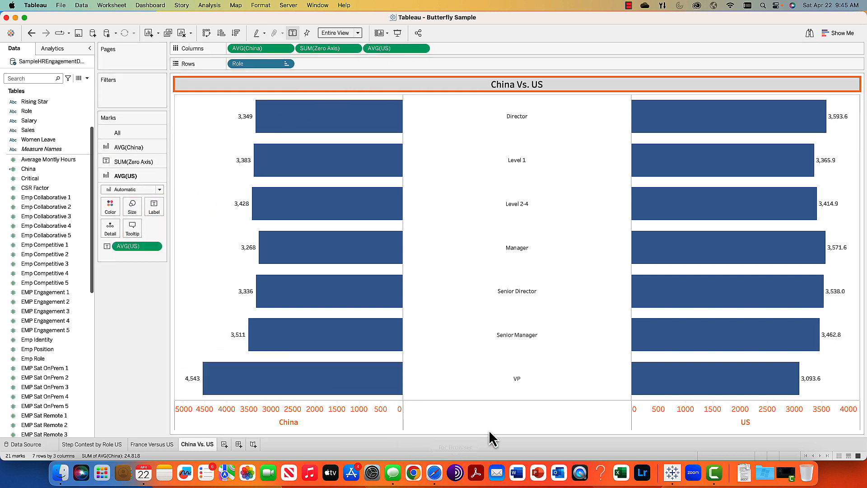
pyautogui.click(496, 411)
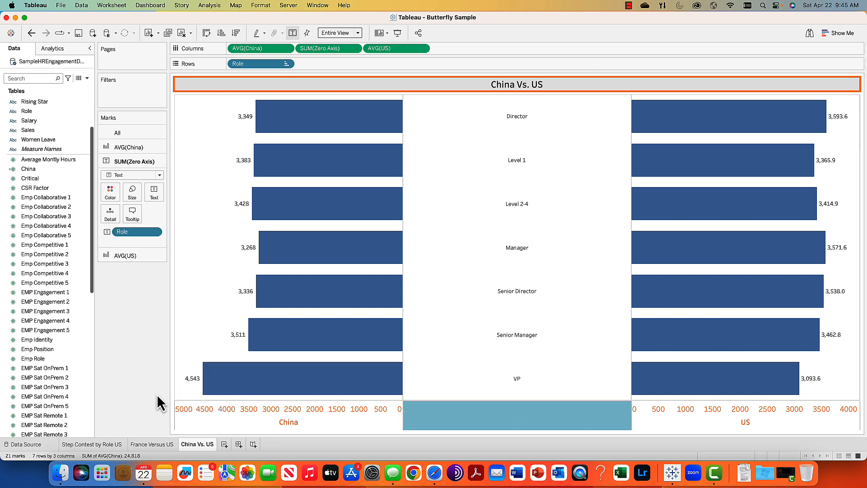
pyautogui.click(681, 413)
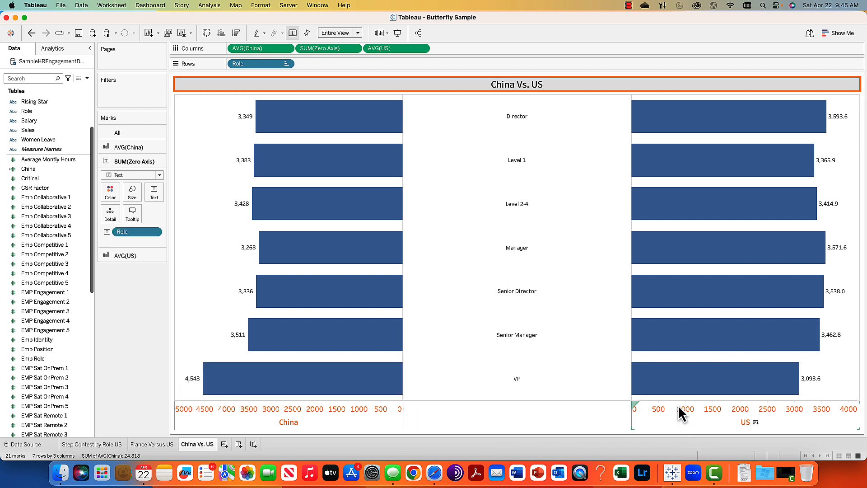